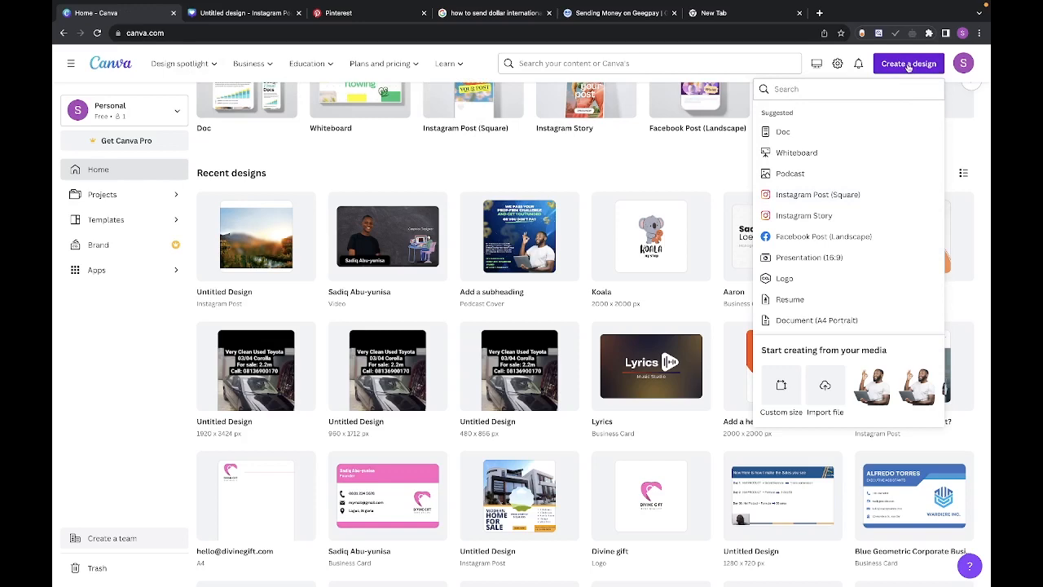
Step: Create a blank square Instagram Post design
left_click(810, 201)
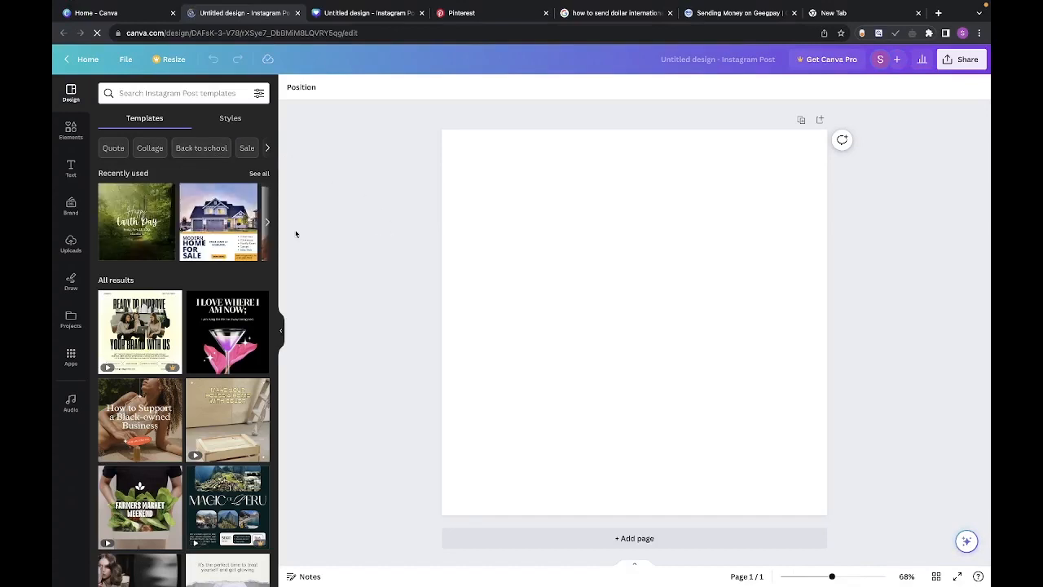
right_click(72, 133)
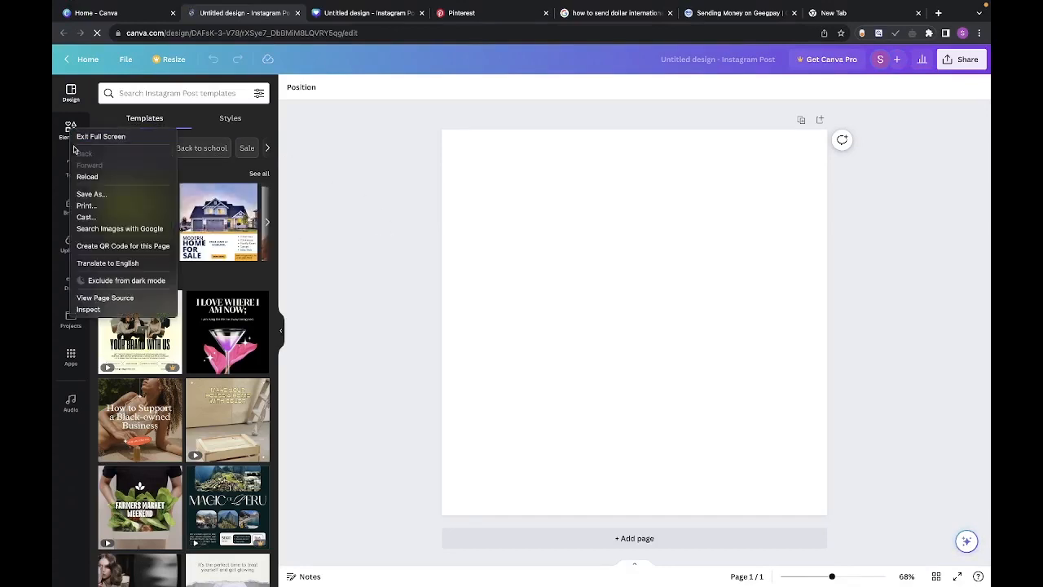
right_click(59, 133)
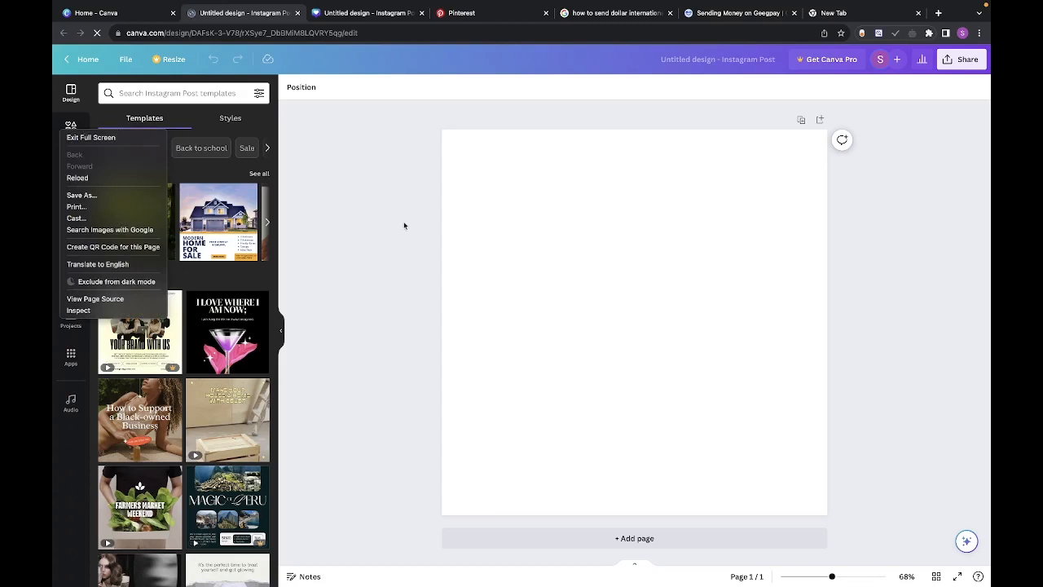
left_click(309, 213)
Step: Add a square shape from the elements library and enlarge it to cover the entire page as a background
left_click(64, 135)
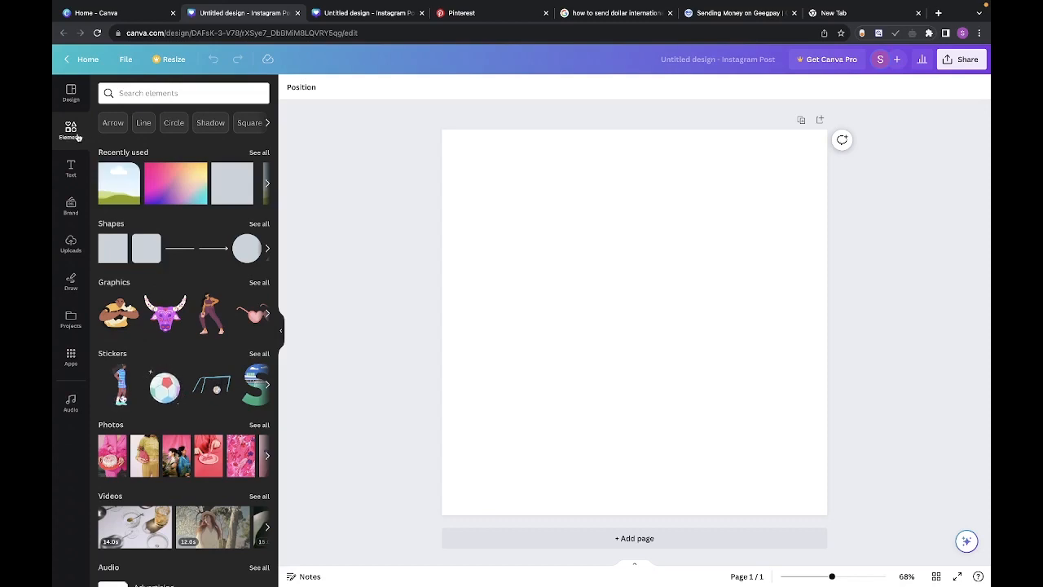
left_click(109, 252)
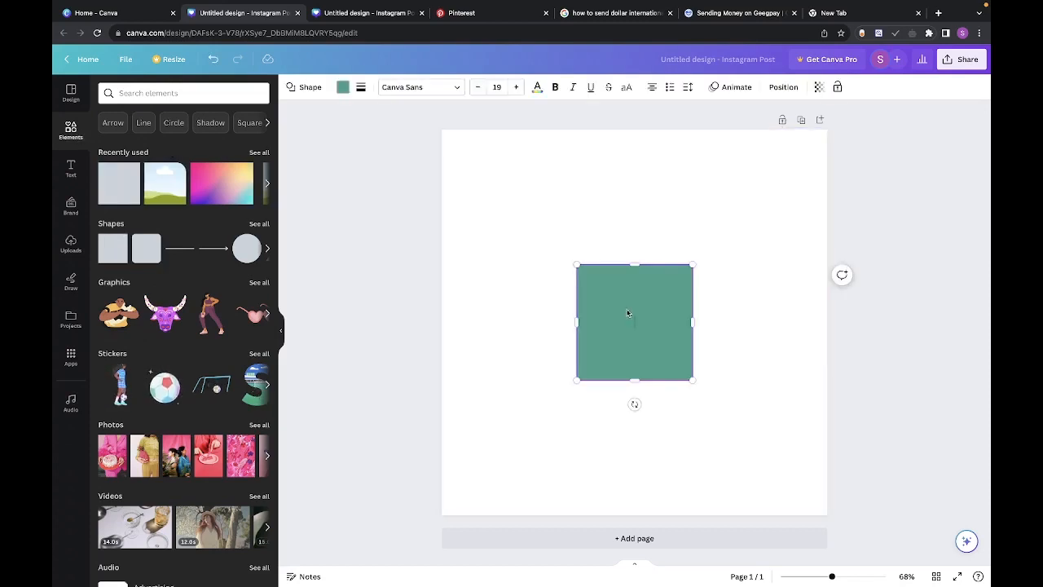
left_click_drag(628, 313, 496, 176)
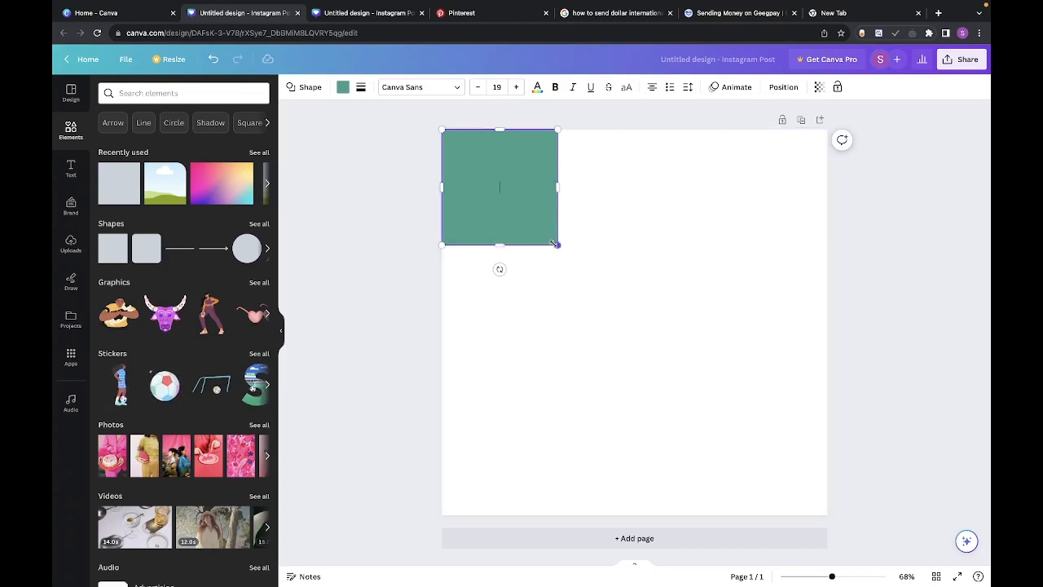
left_click_drag(555, 244, 828, 435)
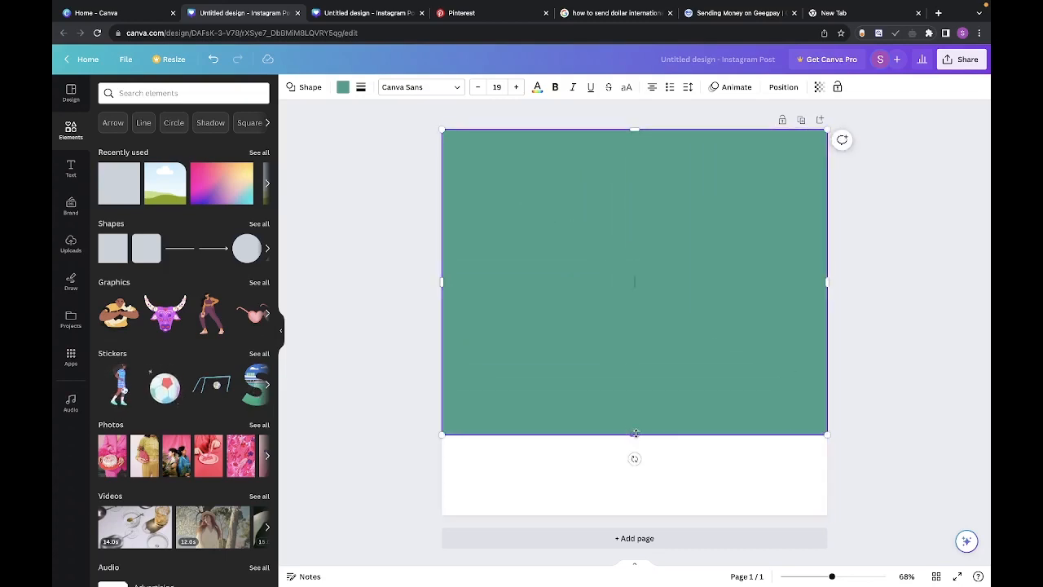
left_click_drag(635, 438, 635, 515)
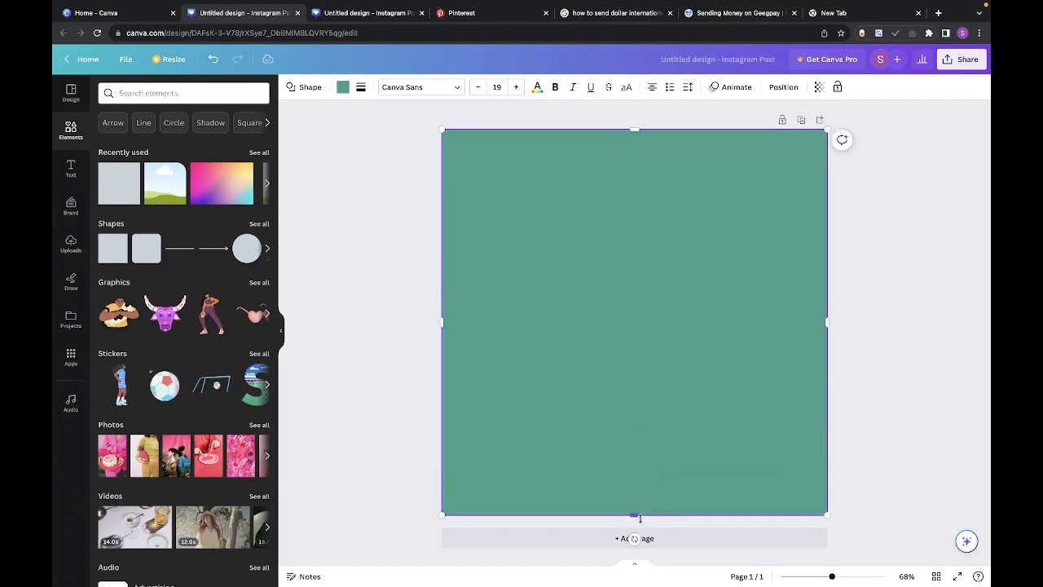
left_click(437, 263)
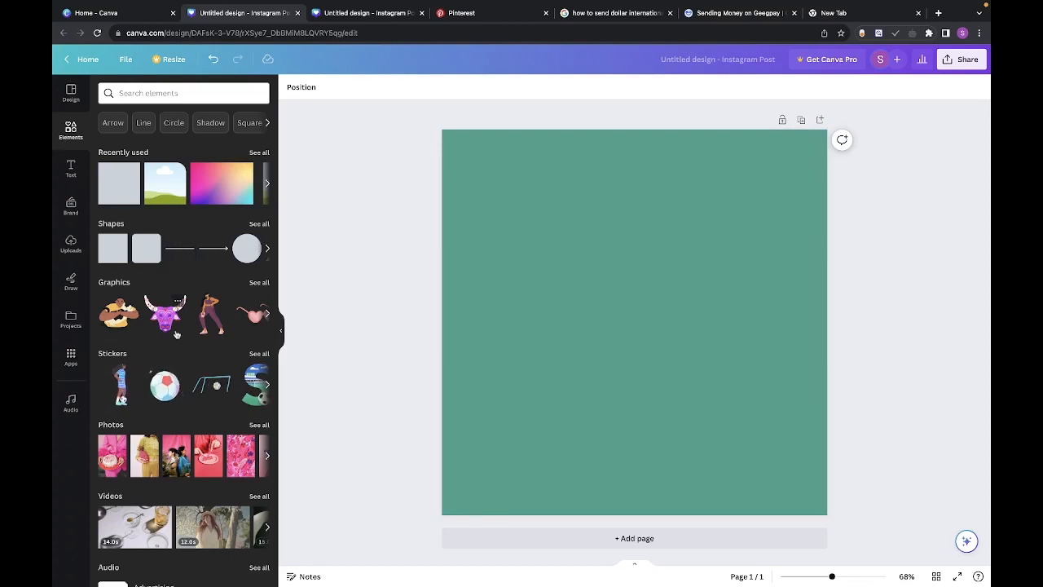
Step: Find the full Frames collection among the elements and add the plain circle frame to the page
scroll(176, 334, "down", 2)
scroll(176, 334, "down", 4)
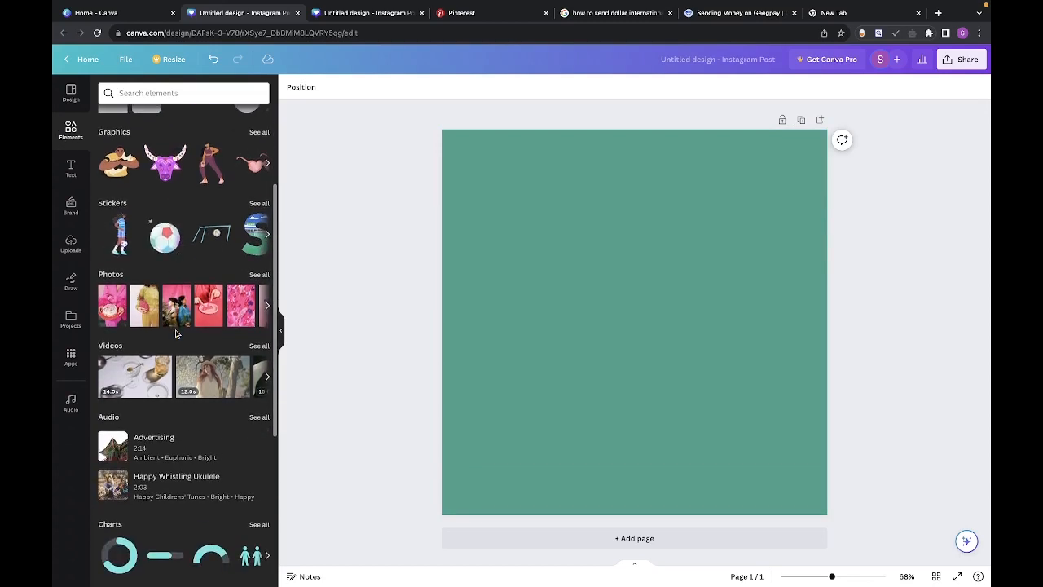
scroll(176, 335, "down", 4)
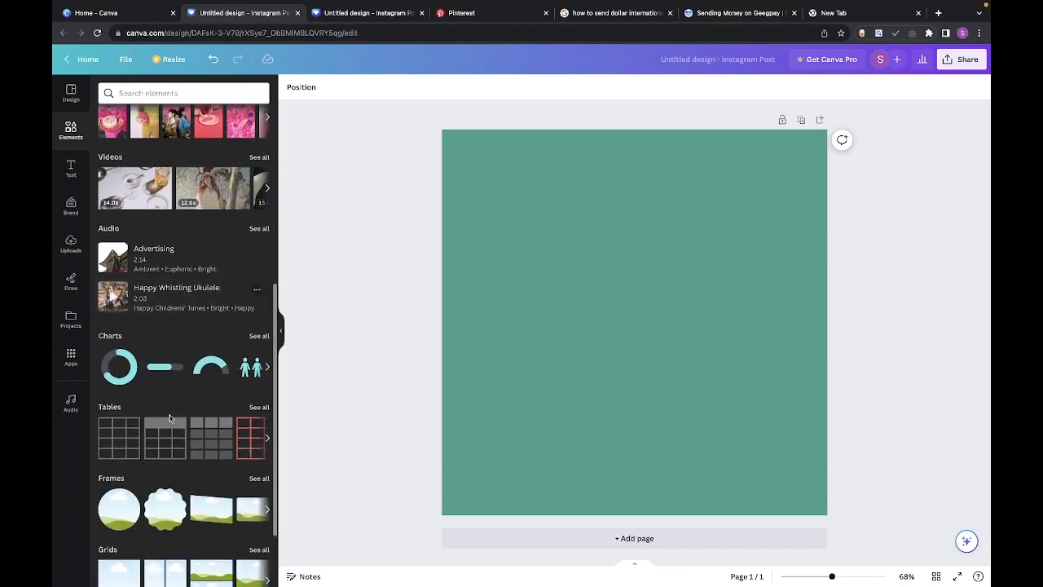
scroll(156, 504, "down", 2)
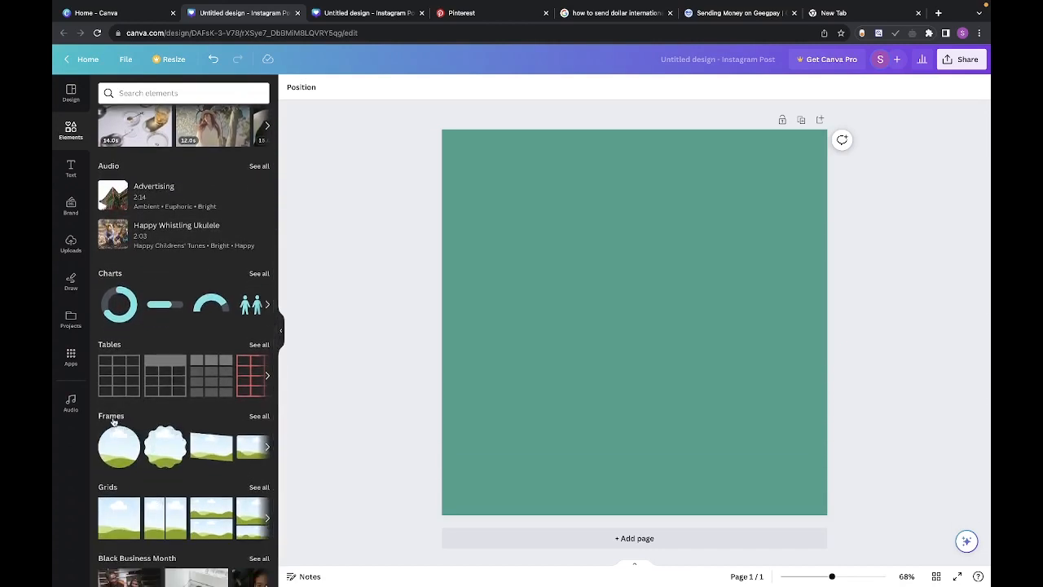
left_click(258, 417)
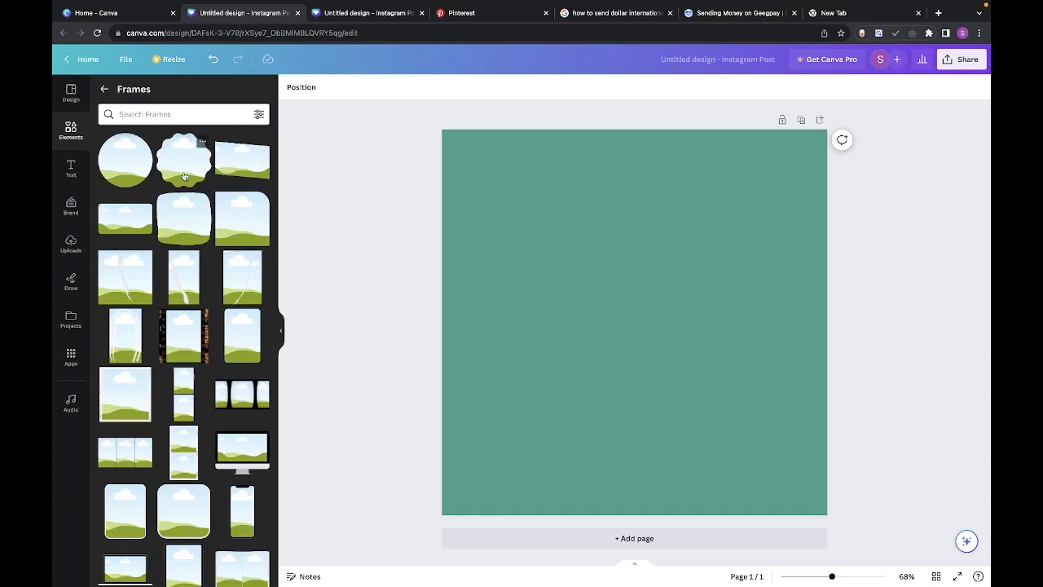
left_click(133, 174)
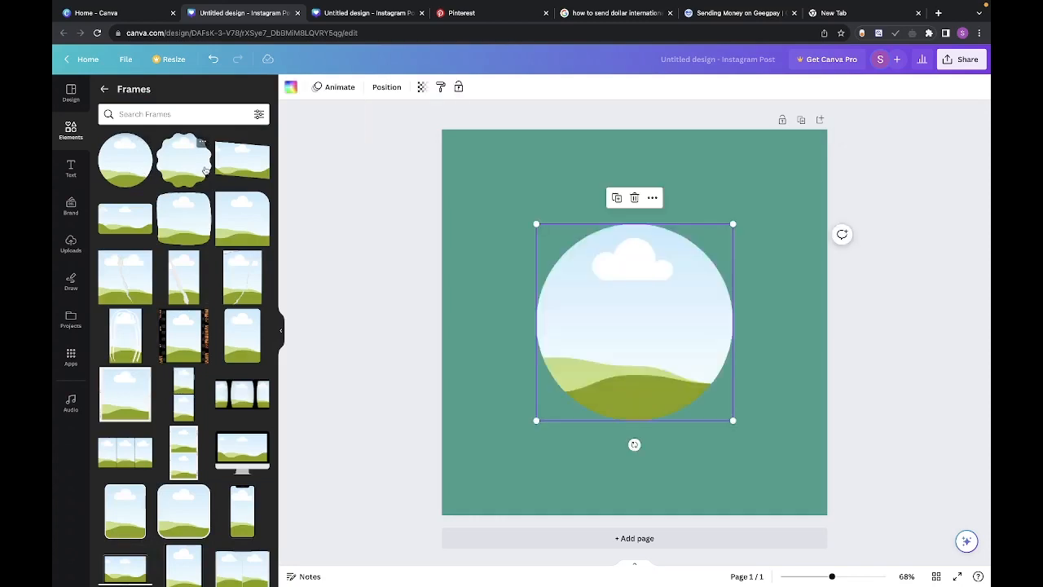
Step: Add the scalloped circle frame, shrink it and place it in the upper-left corner of the page
left_click(189, 169)
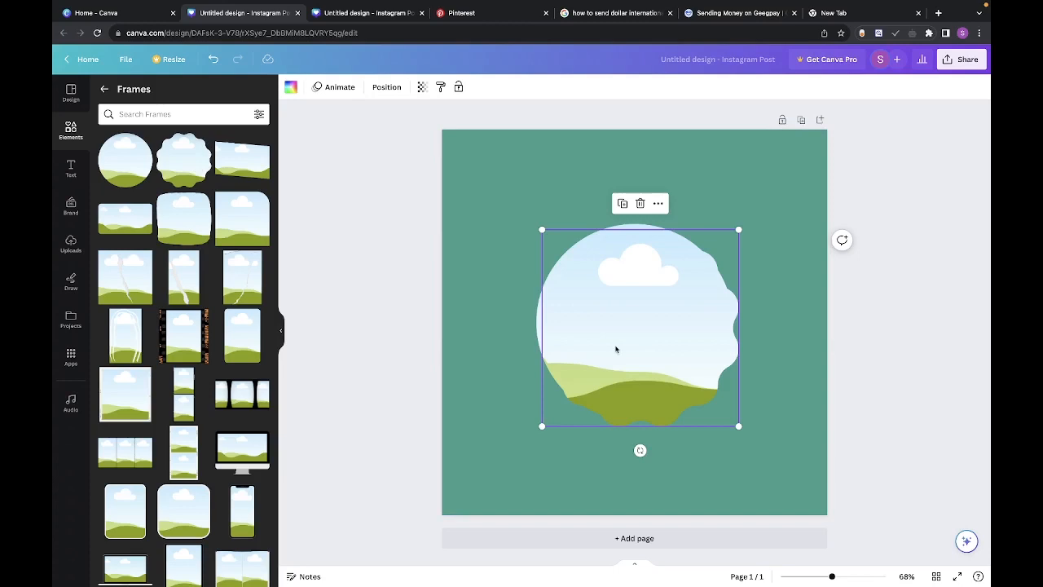
left_click_drag(617, 349, 577, 302)
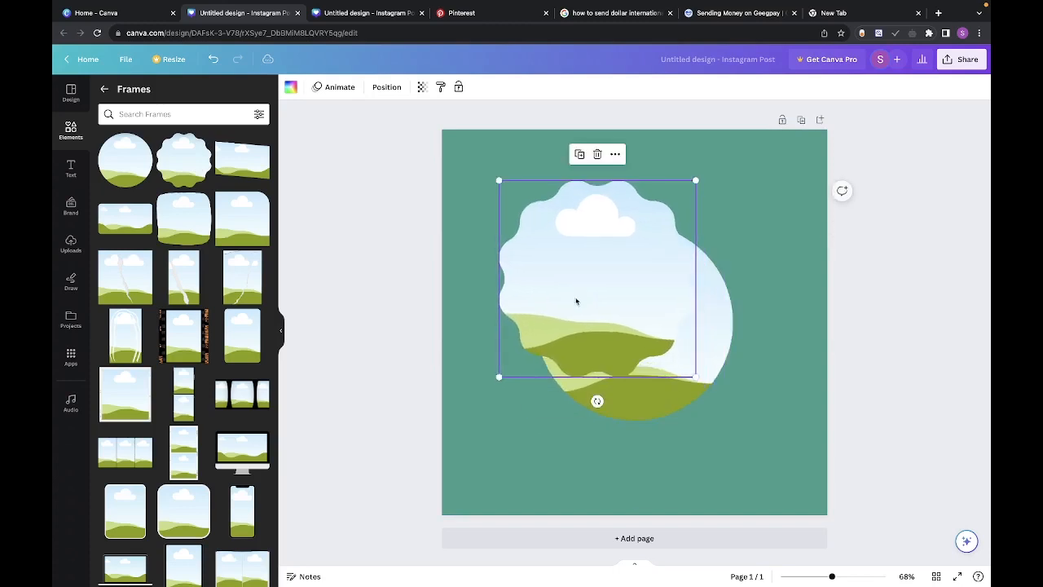
left_click_drag(696, 377, 515, 186)
left_click(657, 325)
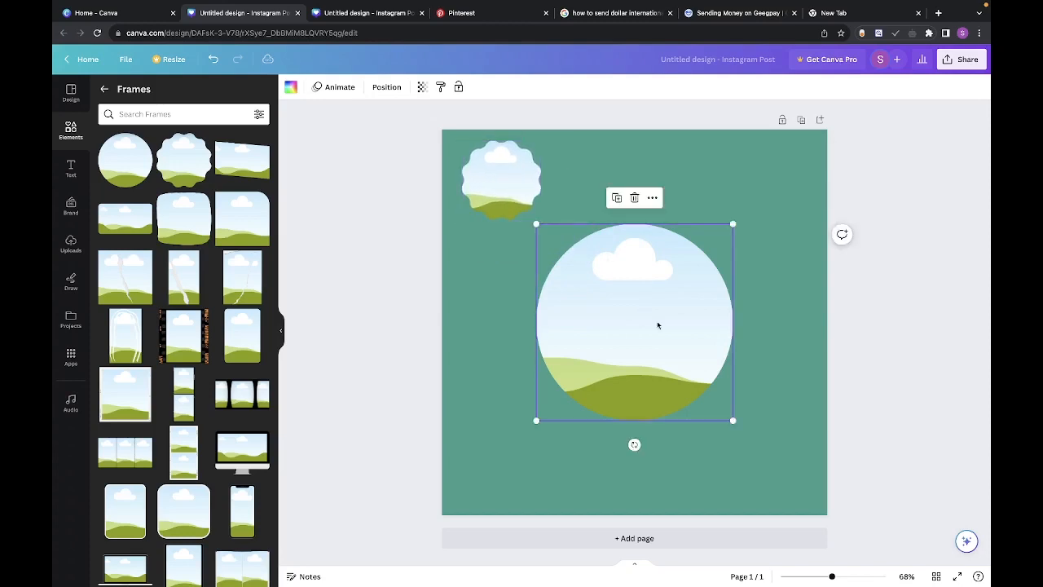
left_click_drag(733, 420, 639, 322)
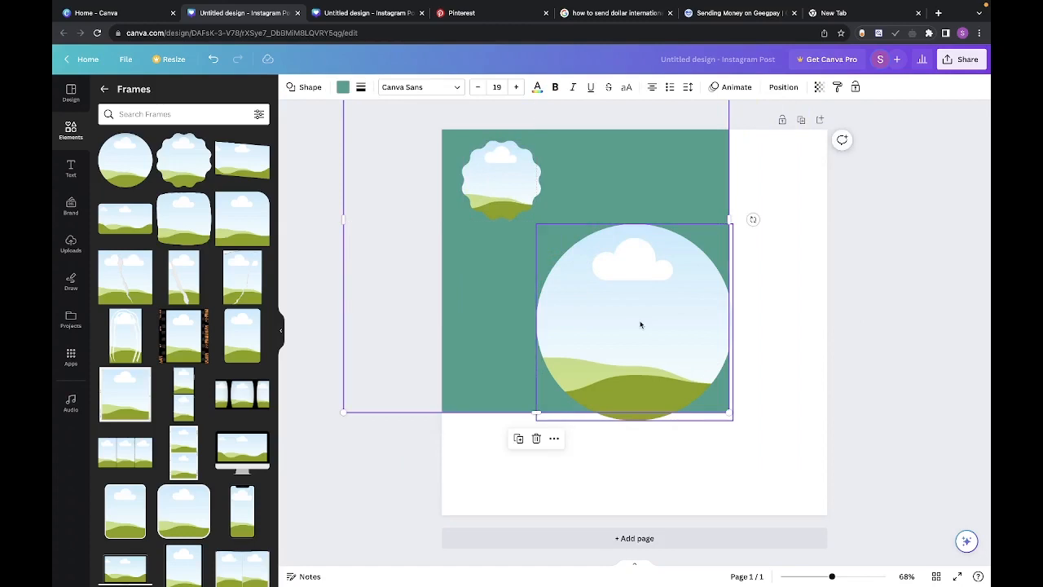
key("ctrl+z")
Step: Shrink the plain circle frame and place it to the right of the scalloped frame
left_click(663, 336)
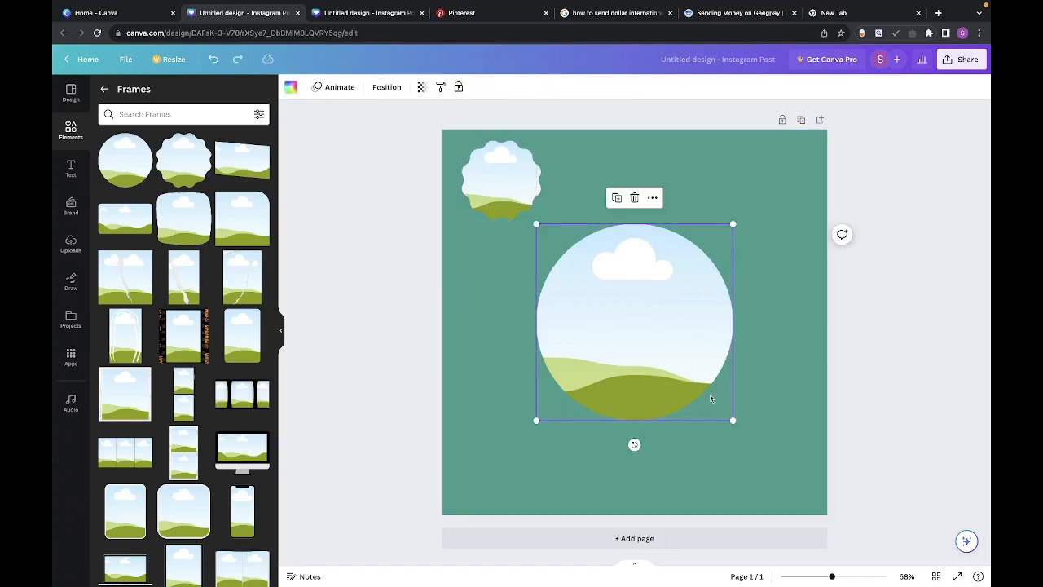
left_click_drag(734, 420, 602, 192)
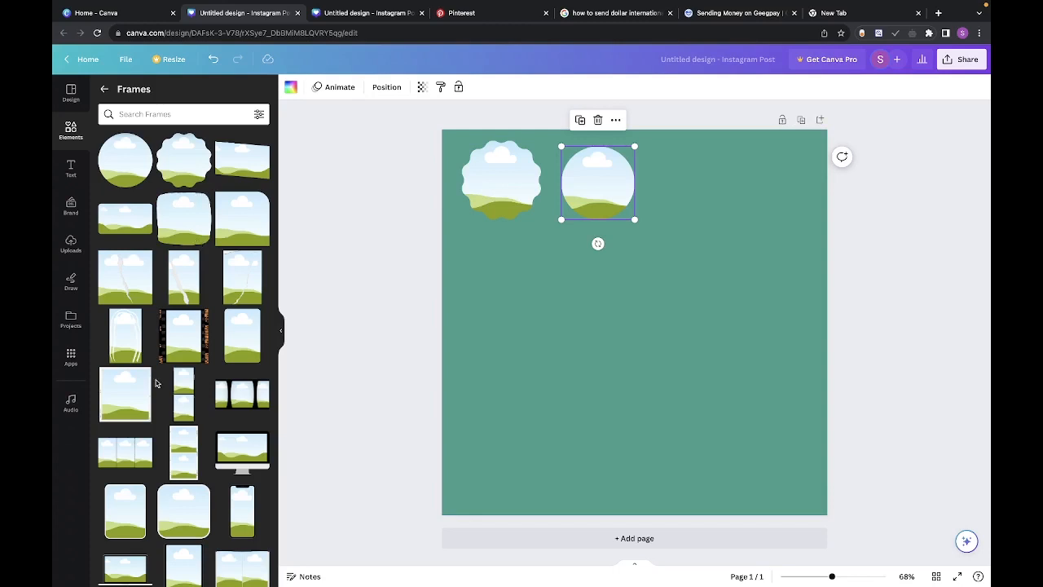
Step: Add the desktop monitor frame, shrink it and place it below the two circular frames
scroll(159, 379, "down", 3)
scroll(227, 365, "down", 2)
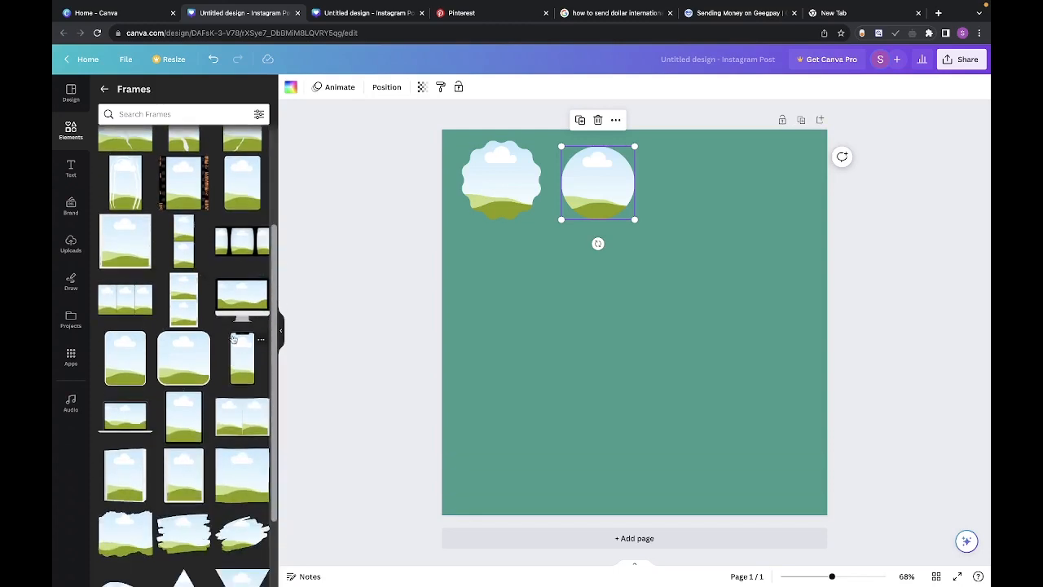
left_click(247, 300)
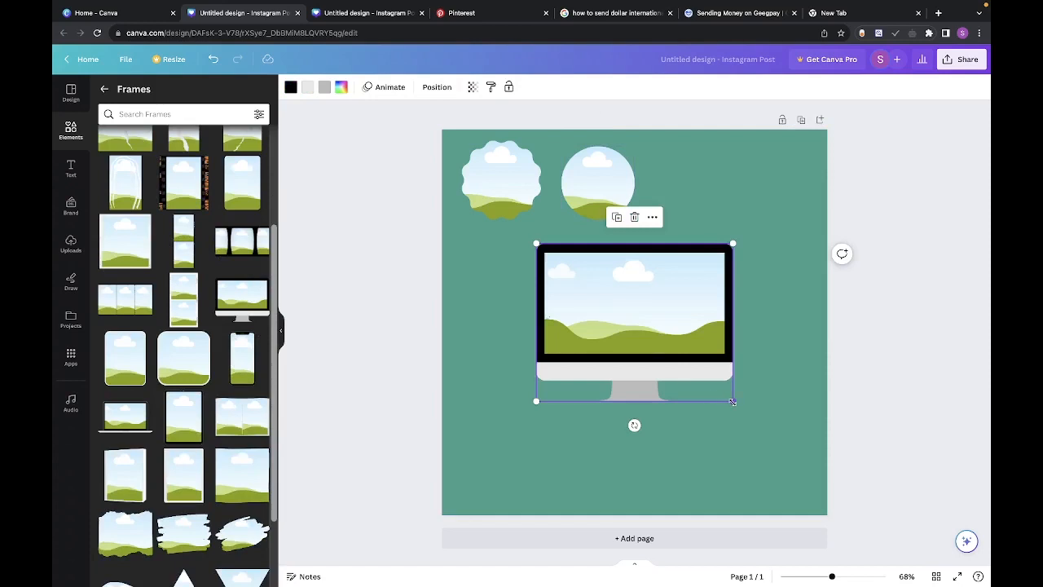
left_click_drag(732, 402, 659, 341)
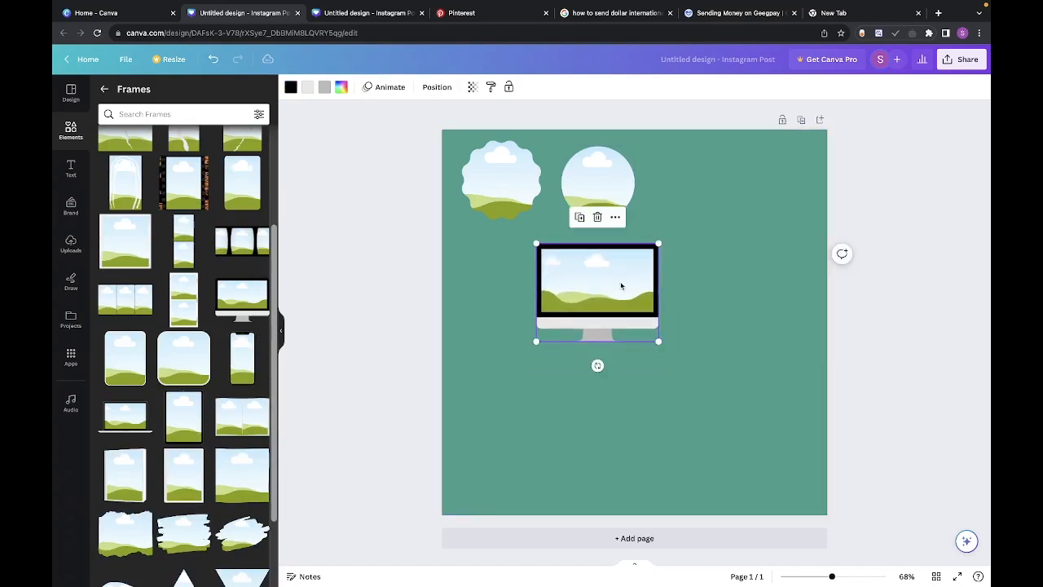
left_click_drag(621, 285, 532, 290)
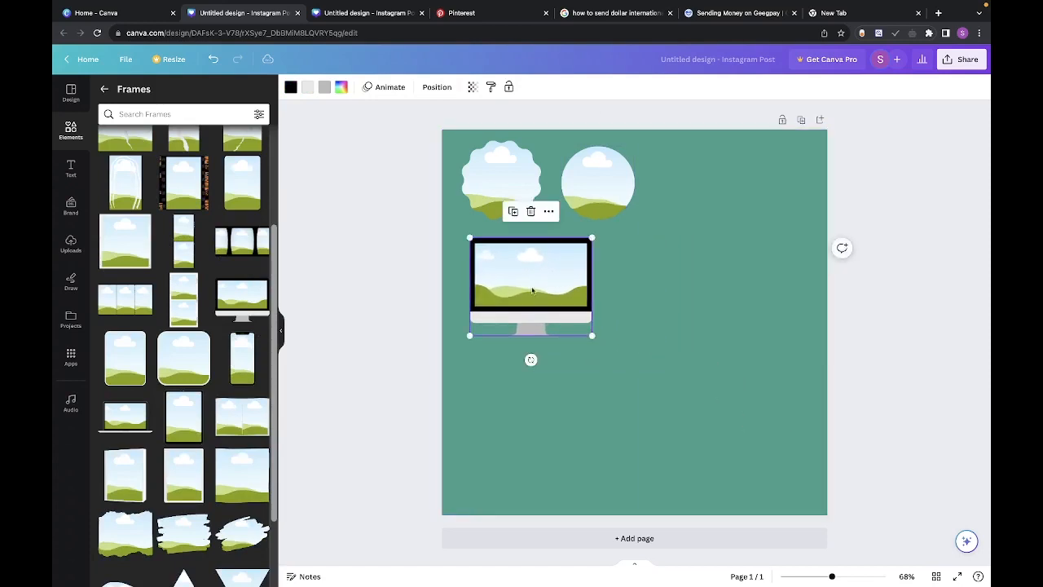
Step: Add a smartphone frame, shrunk to sit right of the monitor, and a laptop frame positioned below the monitor
left_click(238, 372)
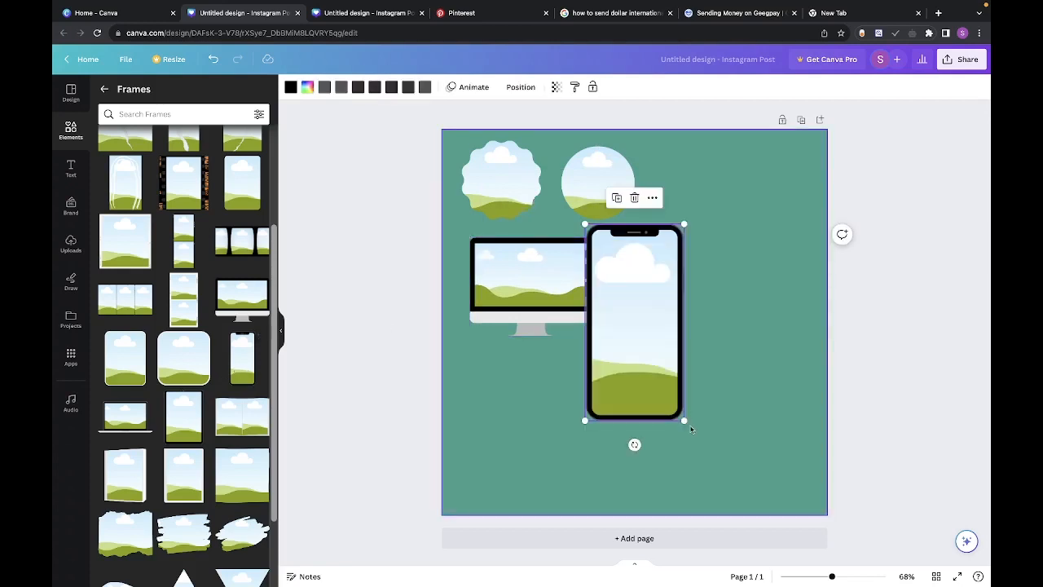
left_click_drag(686, 420, 637, 326)
left_click_drag(617, 290, 628, 297)
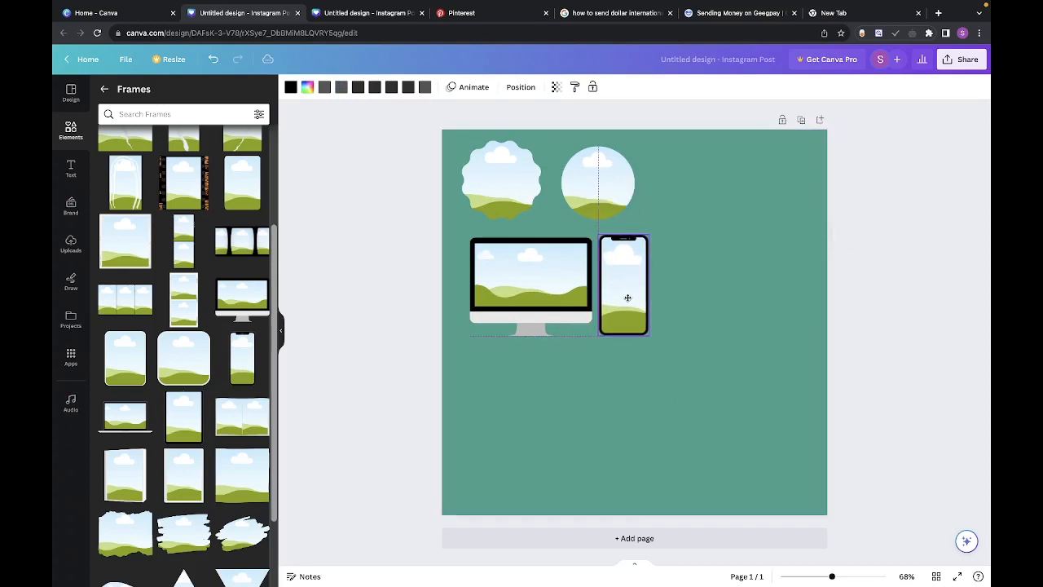
left_click(139, 422)
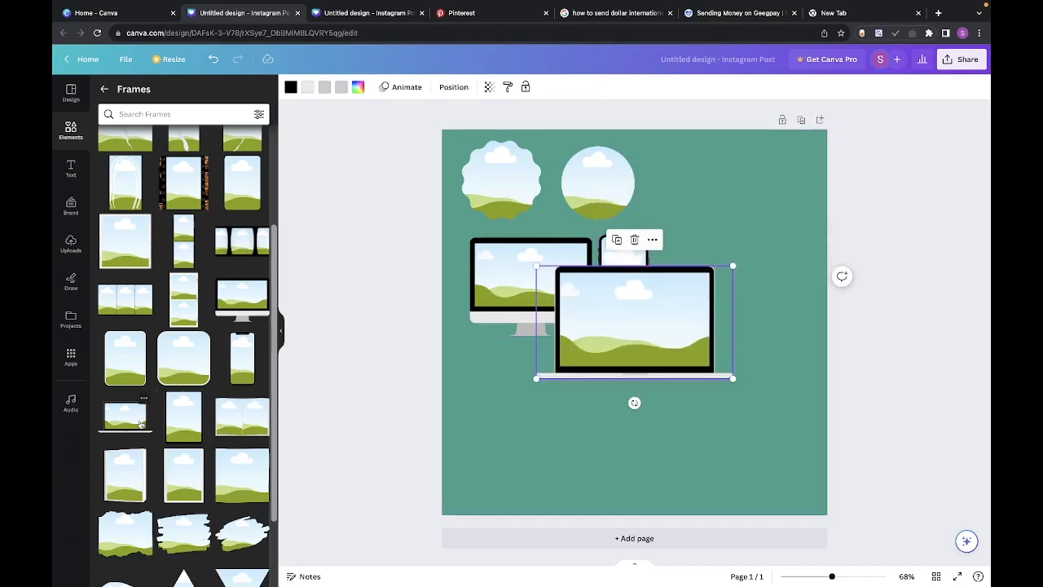
left_click_drag(634, 295, 561, 373)
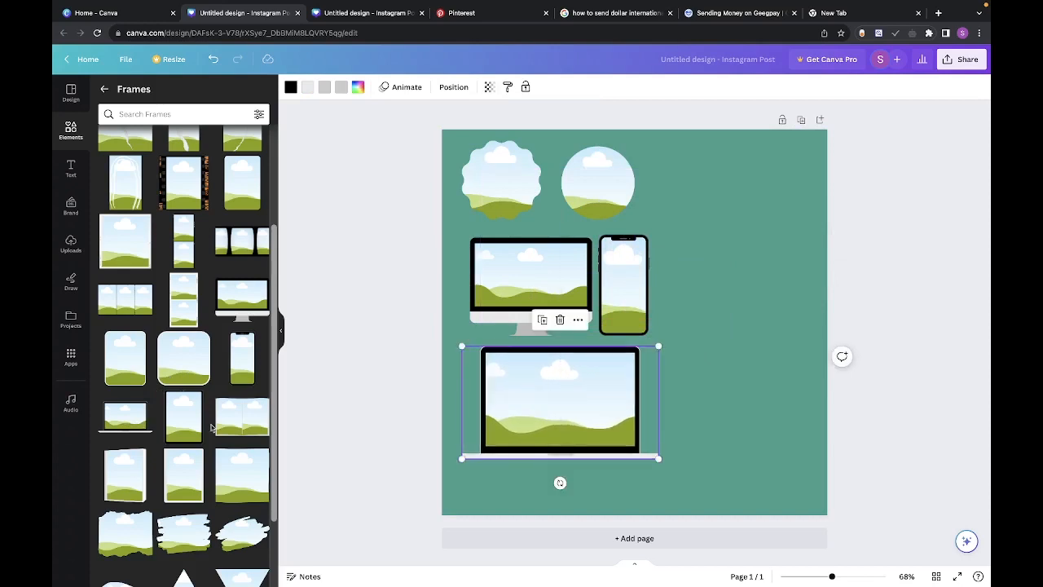
Step: Add the upright triangle frame, shrink it and place it to the right of the laptop frame
scroll(210, 427, "down", 5)
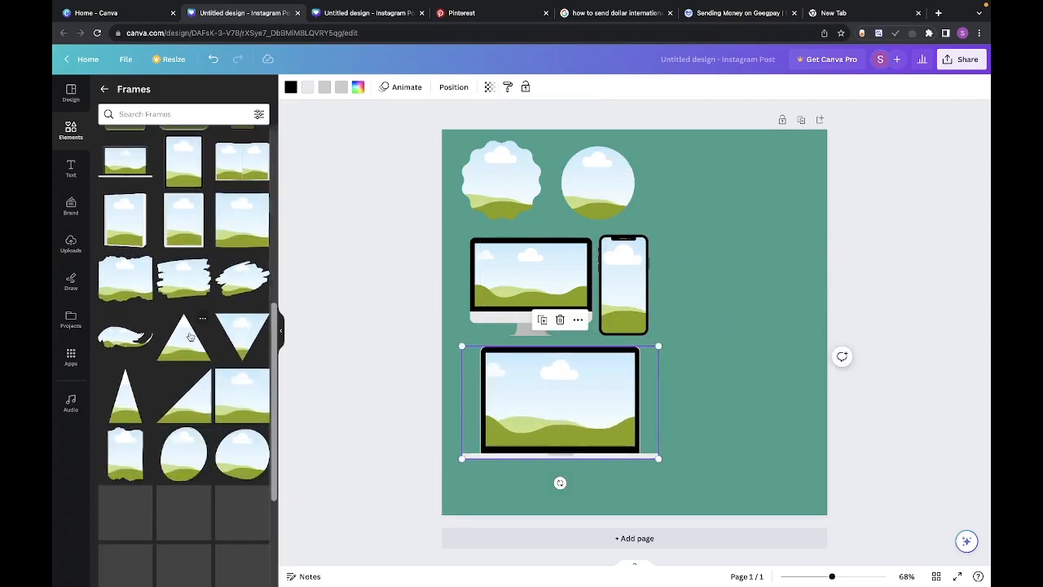
left_click(189, 337)
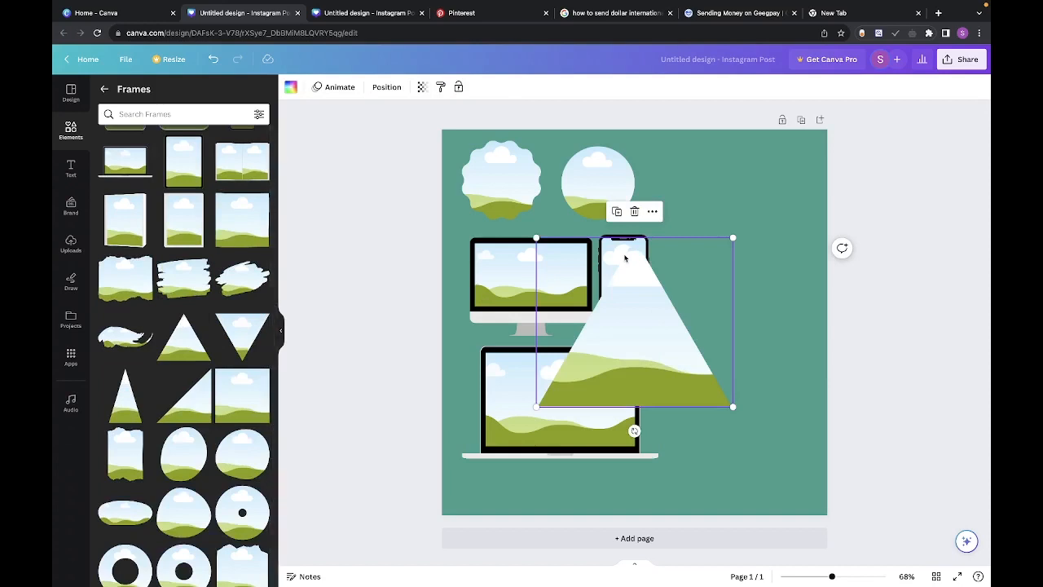
left_click_drag(537, 238, 644, 298)
left_click_drag(690, 347, 714, 385)
Step: Add the rounded square frame with a dark border, shrink it and place it to the right of the smartphone frame
scroll(212, 419, "down", 5)
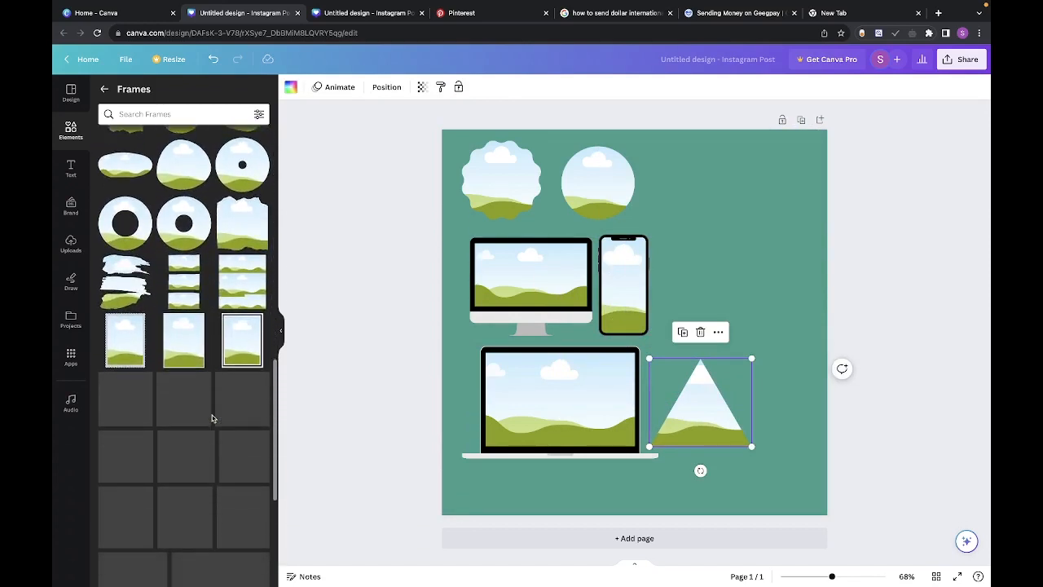
scroll(210, 419, "up", 4)
scroll(205, 430, "up", 6)
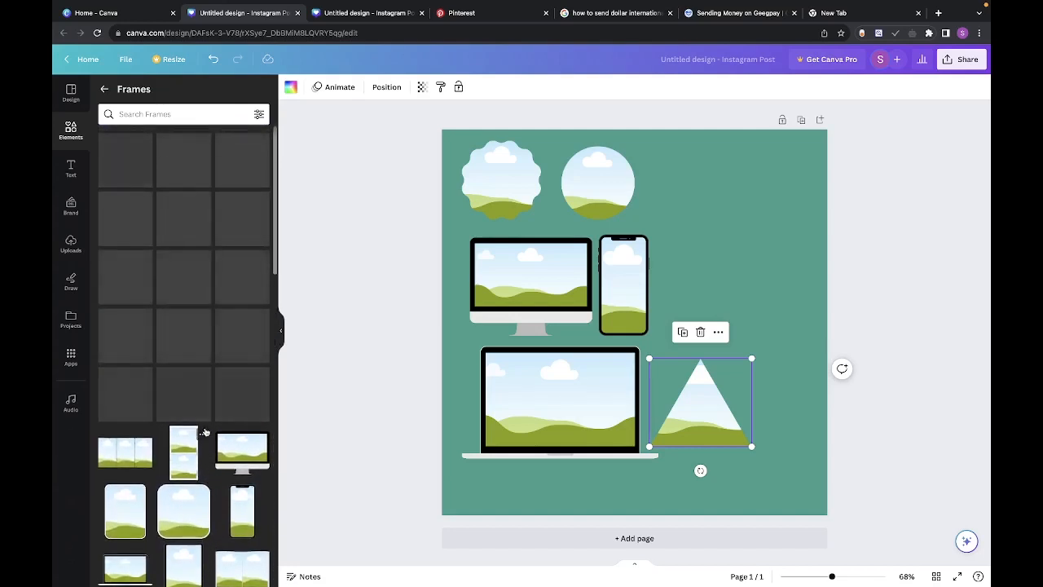
scroll(205, 432, "down", 5)
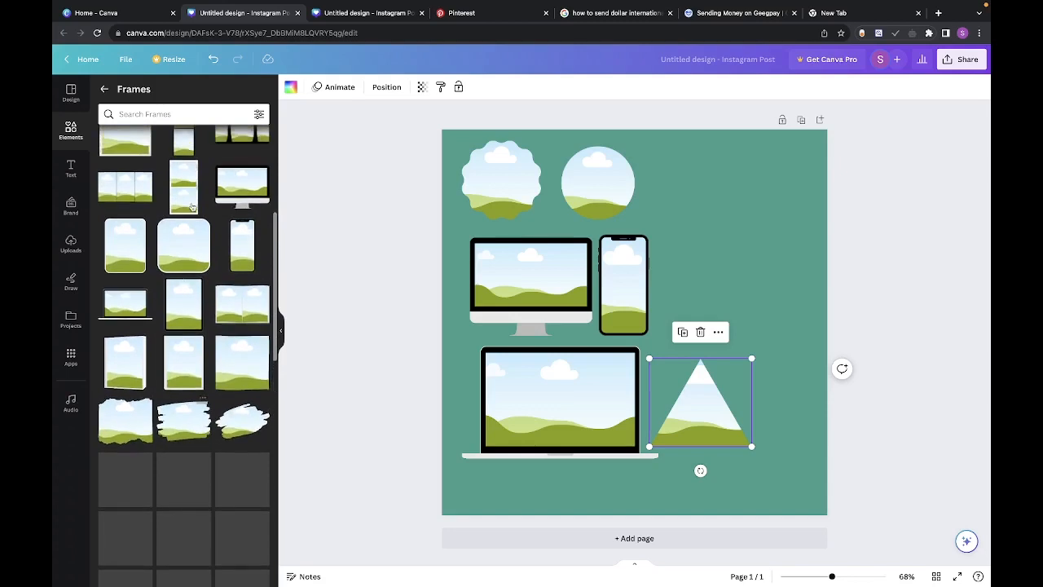
left_click(195, 239)
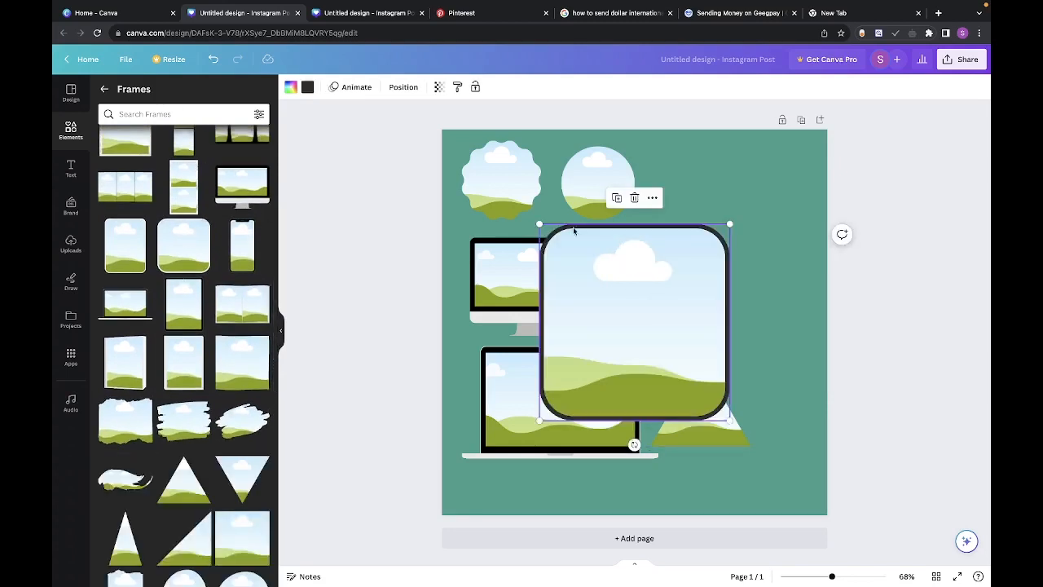
left_click_drag(539, 224, 624, 311)
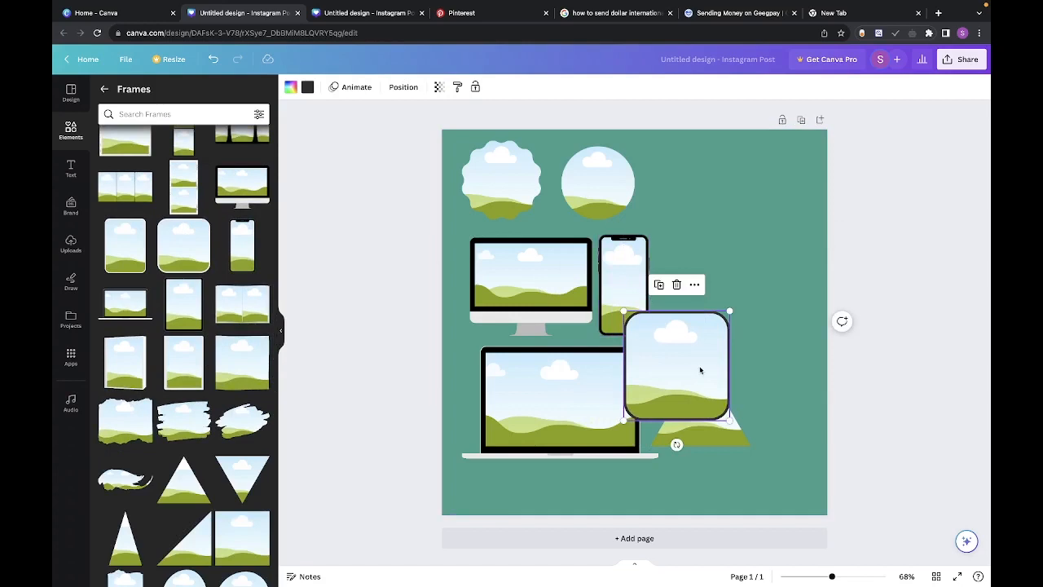
left_click_drag(700, 370, 739, 289)
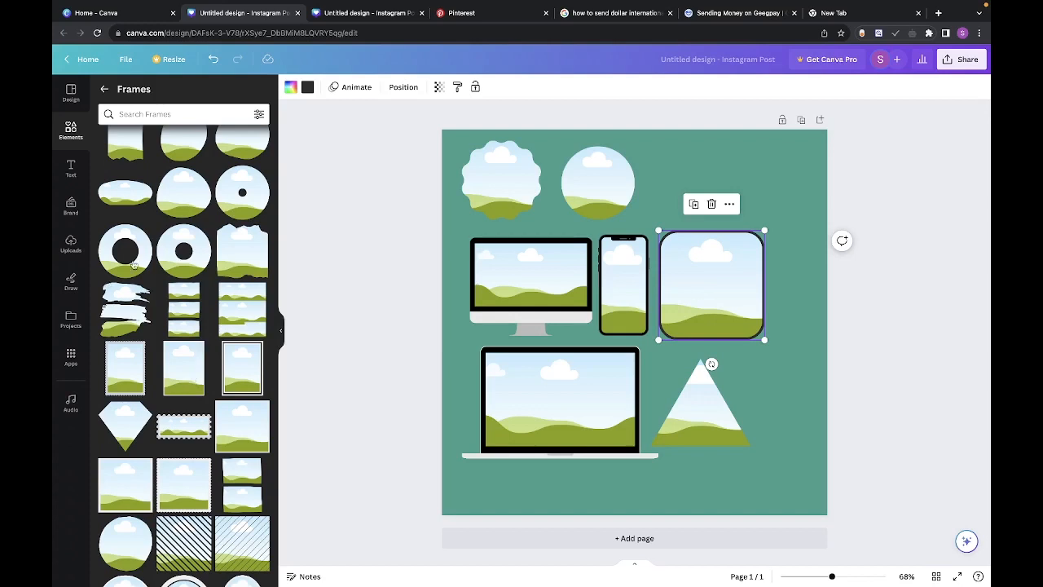
Step: Add the ring-shaped frame with the smaller centre hole, shrink it and place it to the right of the plain circle frame
left_click(182, 255)
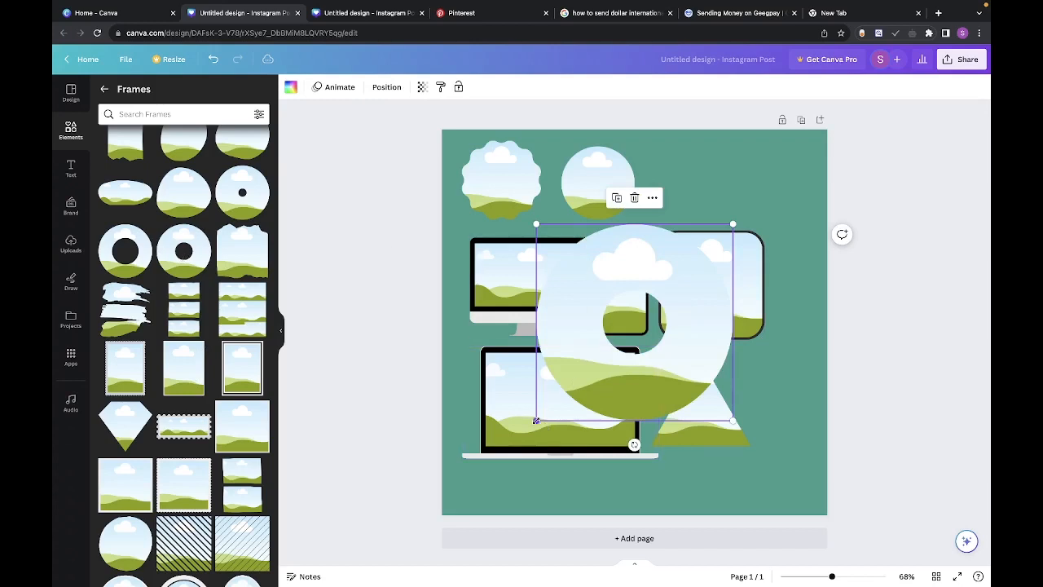
left_click_drag(537, 421, 670, 324)
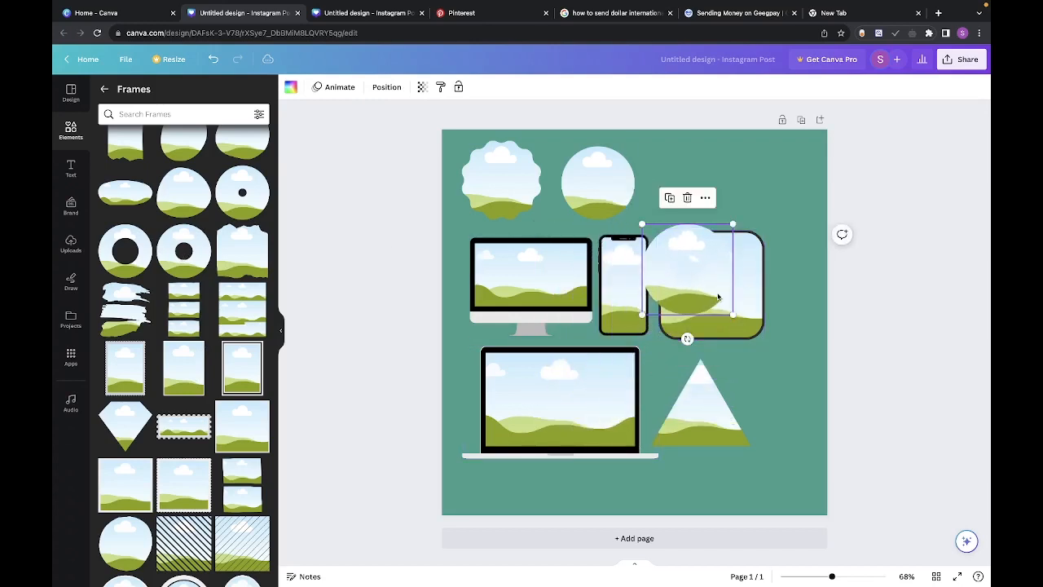
left_click_drag(718, 296, 718, 209)
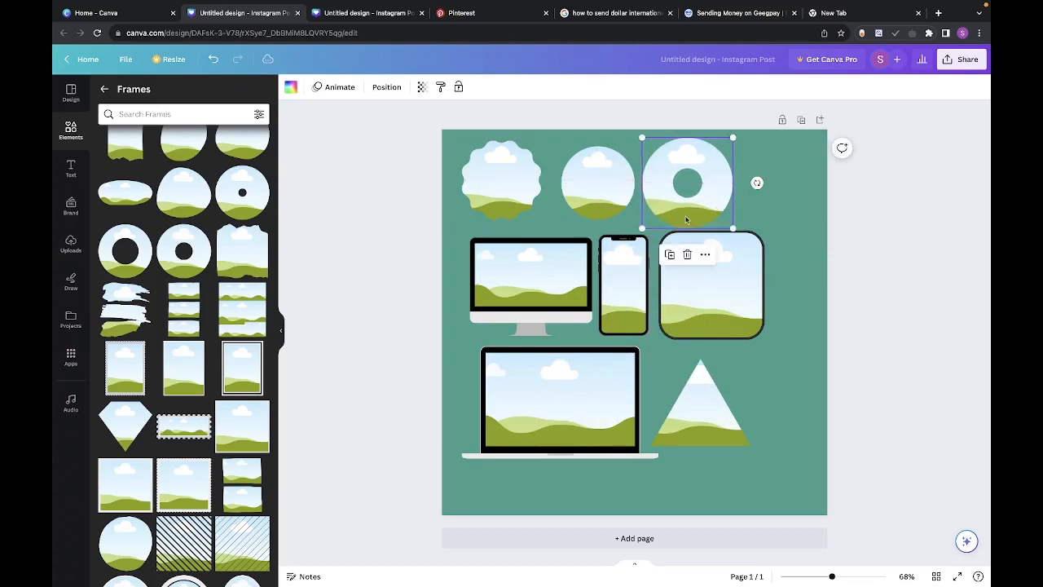
Step: Add the letter B frame, shrink it and place it in the design's upper-right corner beside the ring frame
scroll(200, 448, "down", 5)
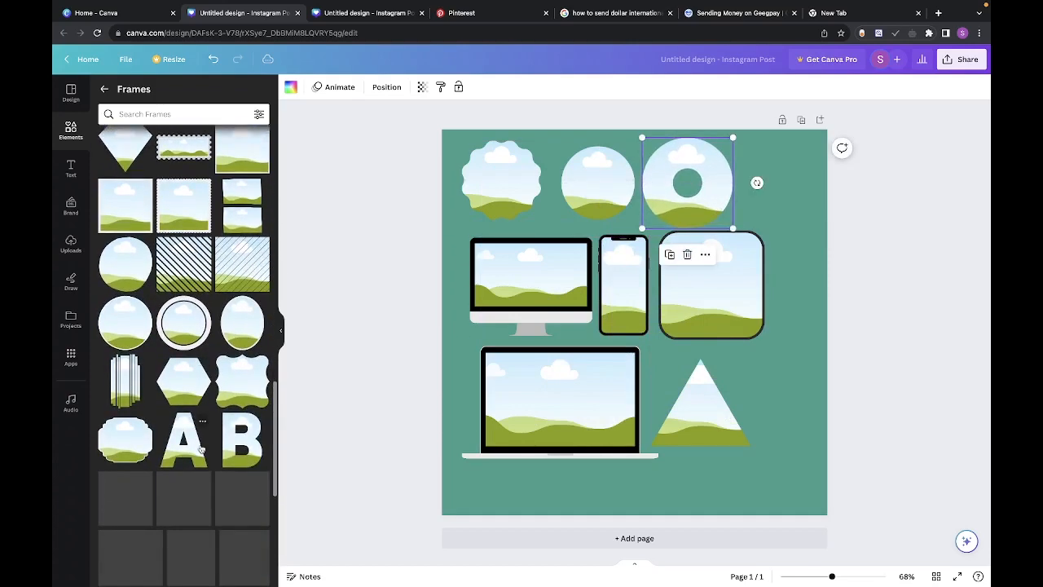
scroll(200, 448, "down", 2)
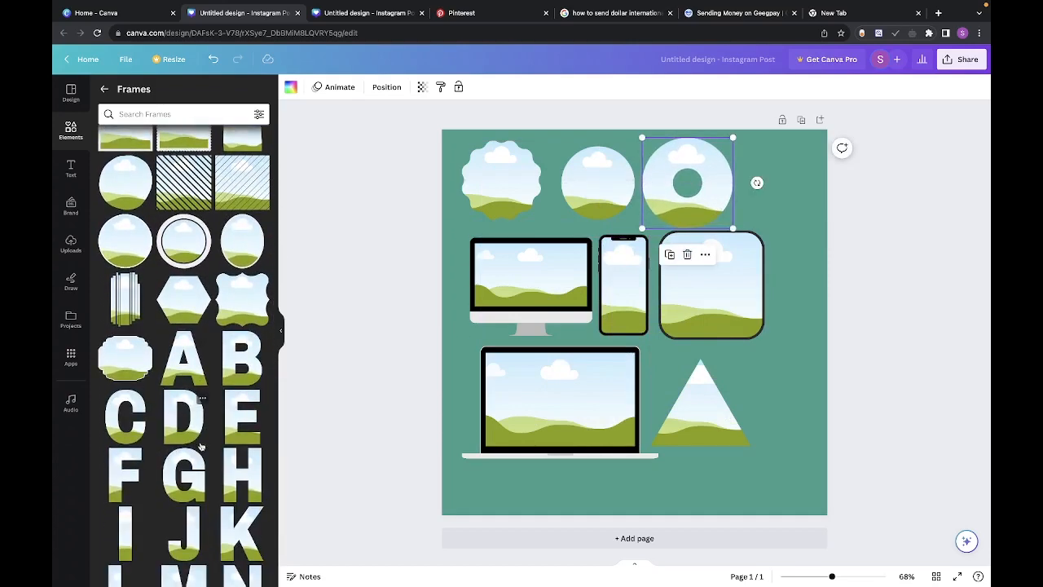
scroll(200, 447, "down", 2)
scroll(201, 447, "down", 1)
scroll(200, 292, "down", 3)
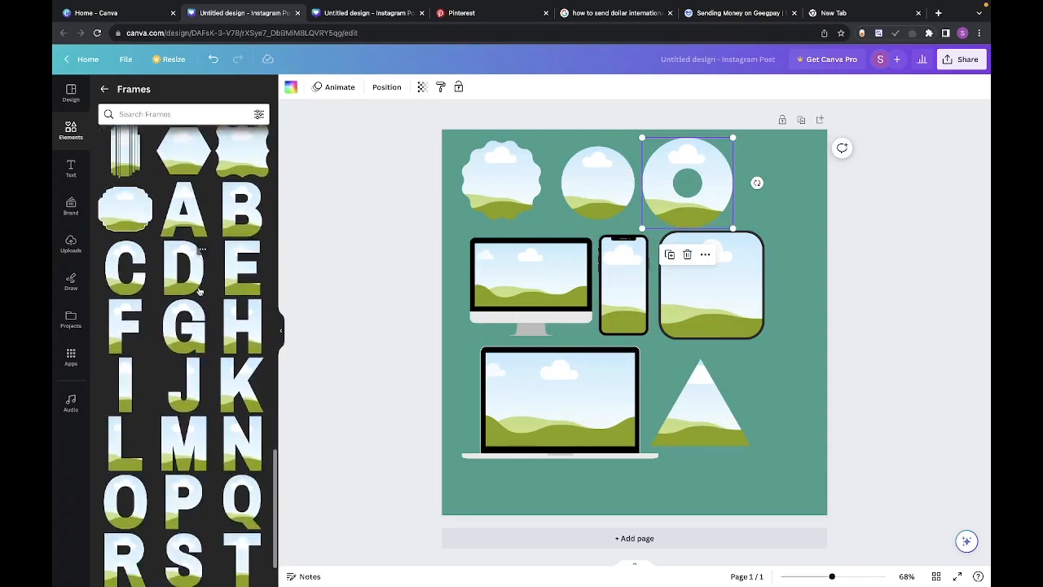
scroll(199, 292, "up", 4)
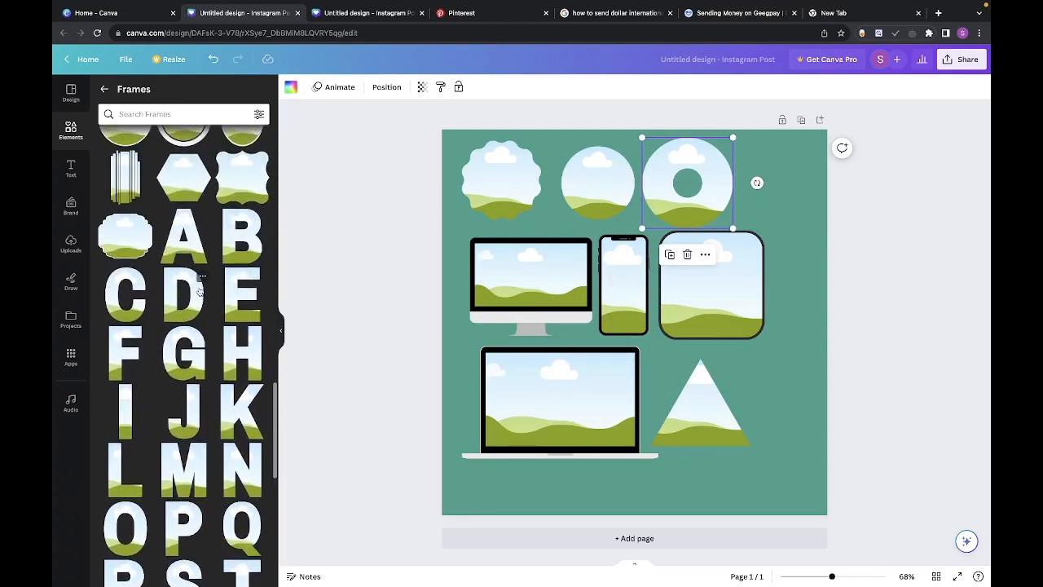
scroll(204, 333, "down", 1)
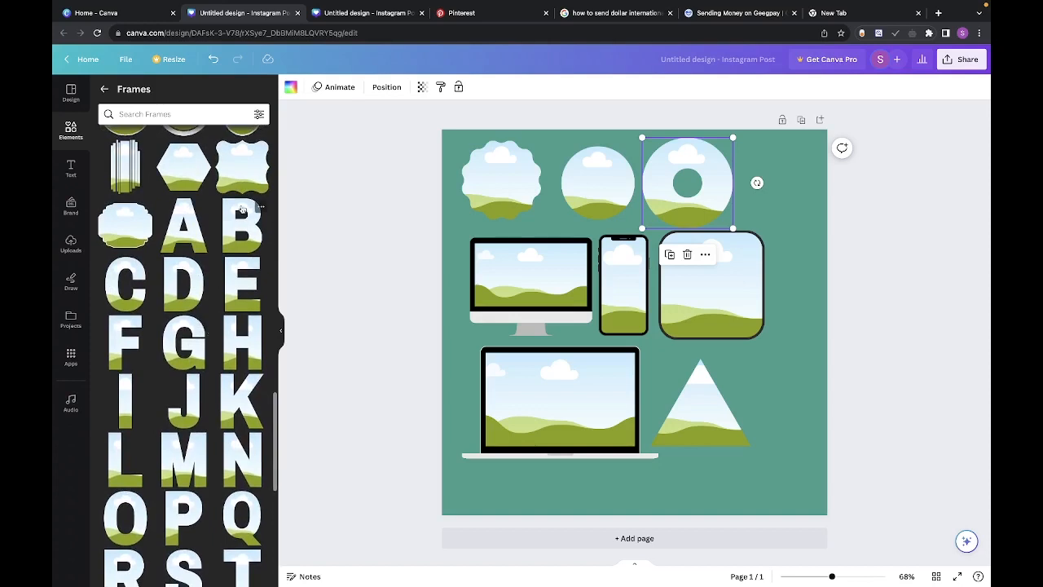
left_click(241, 210)
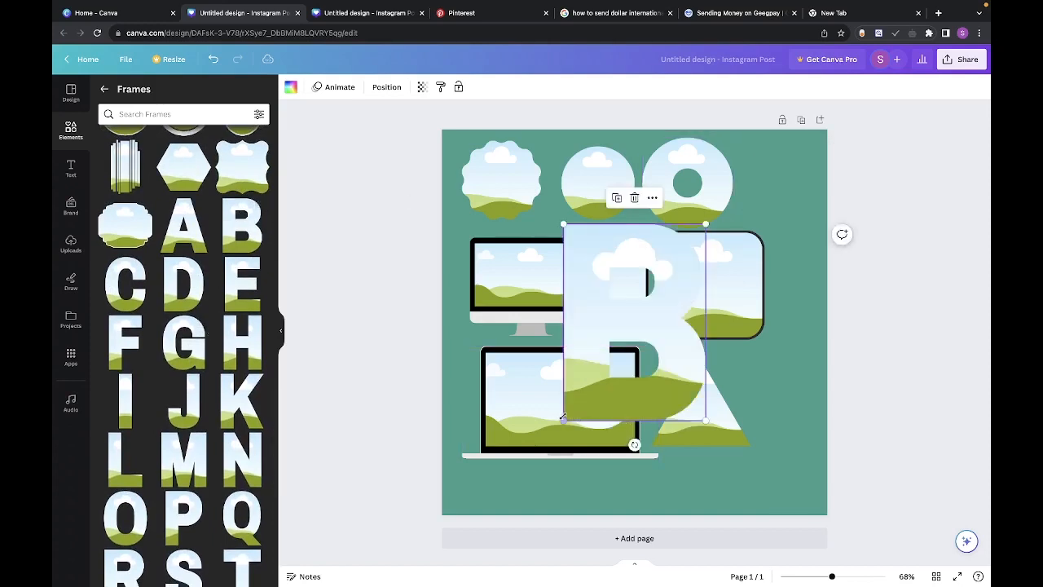
left_click_drag(563, 421, 651, 299)
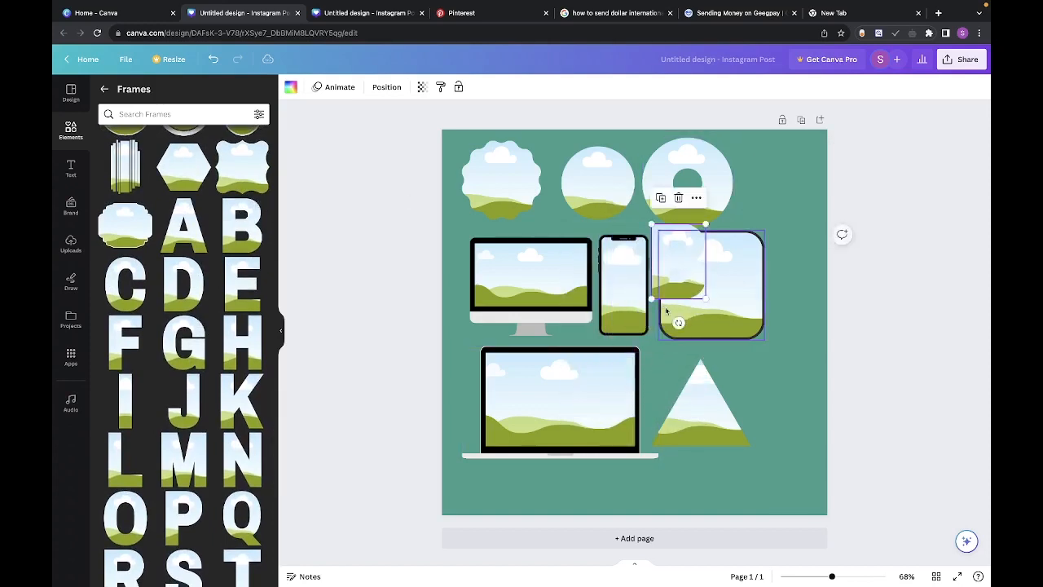
left_click_drag(697, 270, 811, 199)
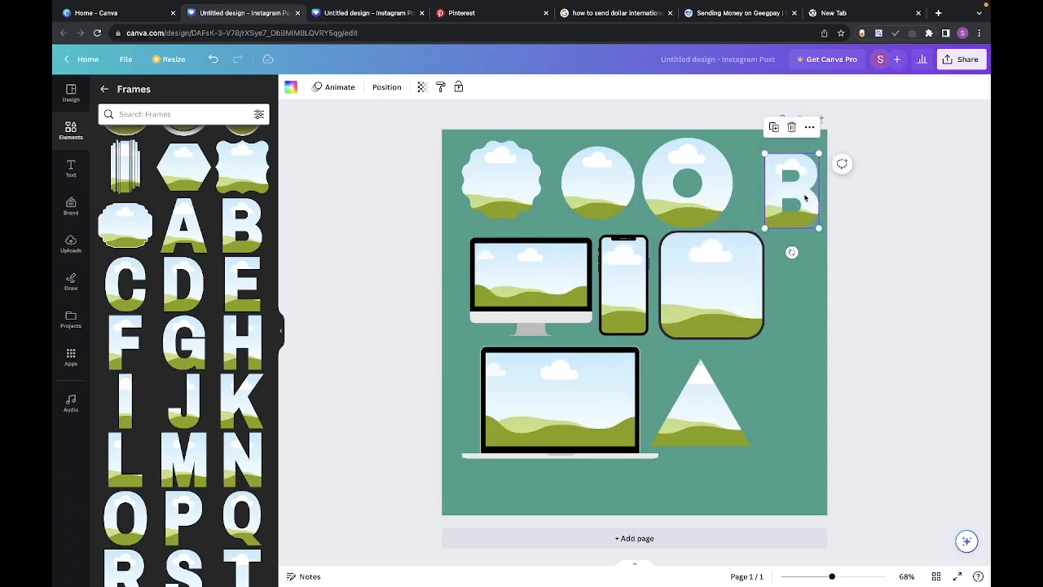
Step: Add the number 8 frame, shrink it and place it to the right of the triangle frame
scroll(141, 529, "down", 4)
scroll(140, 530, "down", 2)
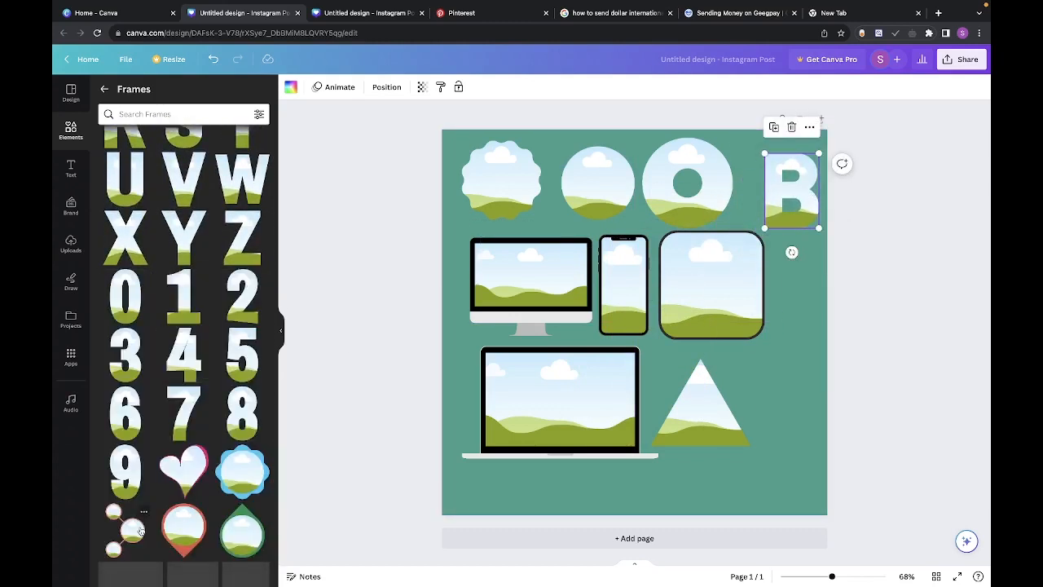
scroll(140, 530, "down", 2)
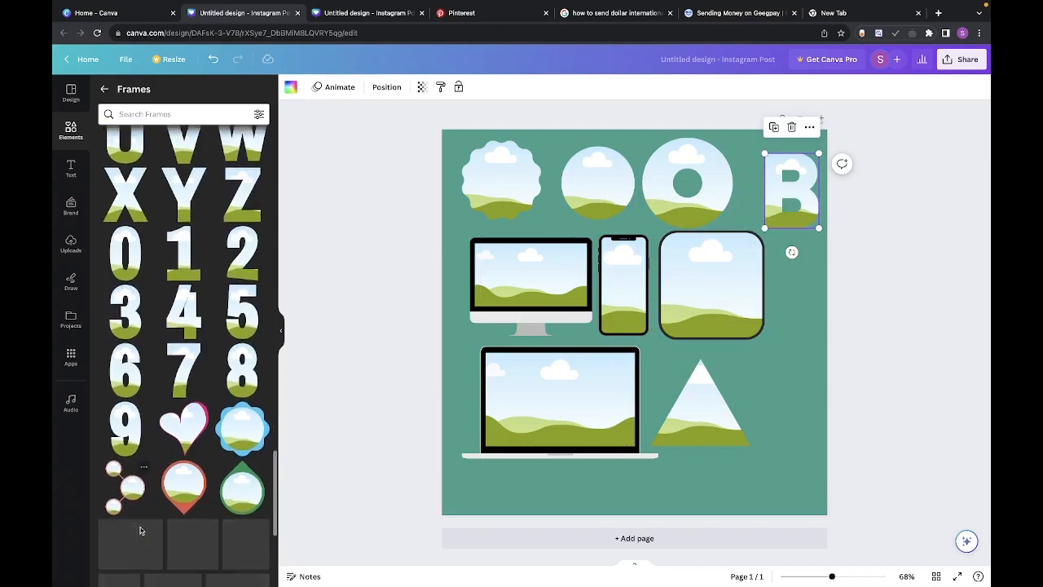
left_click(235, 349)
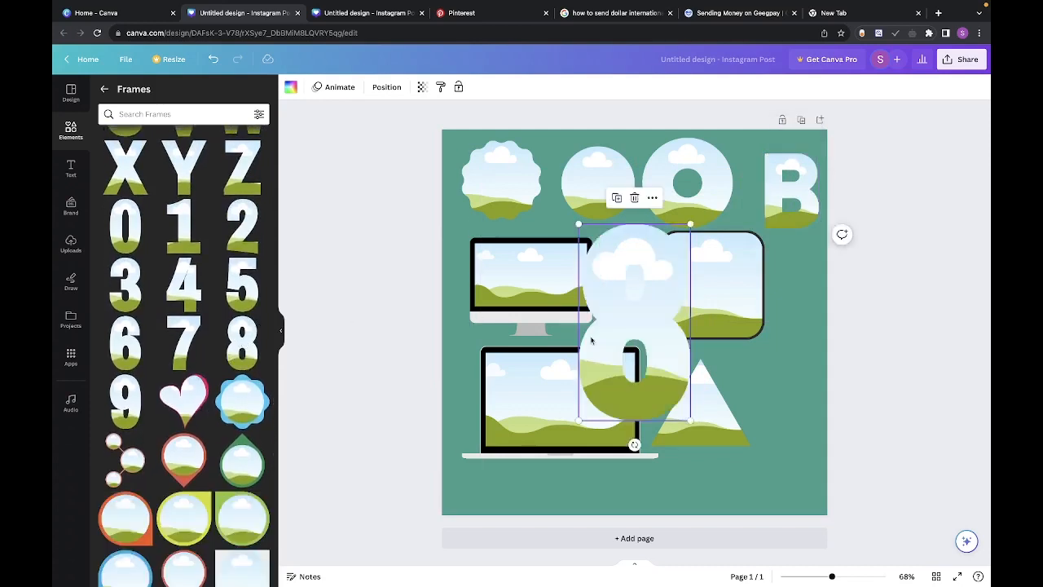
left_click_drag(619, 325, 752, 363)
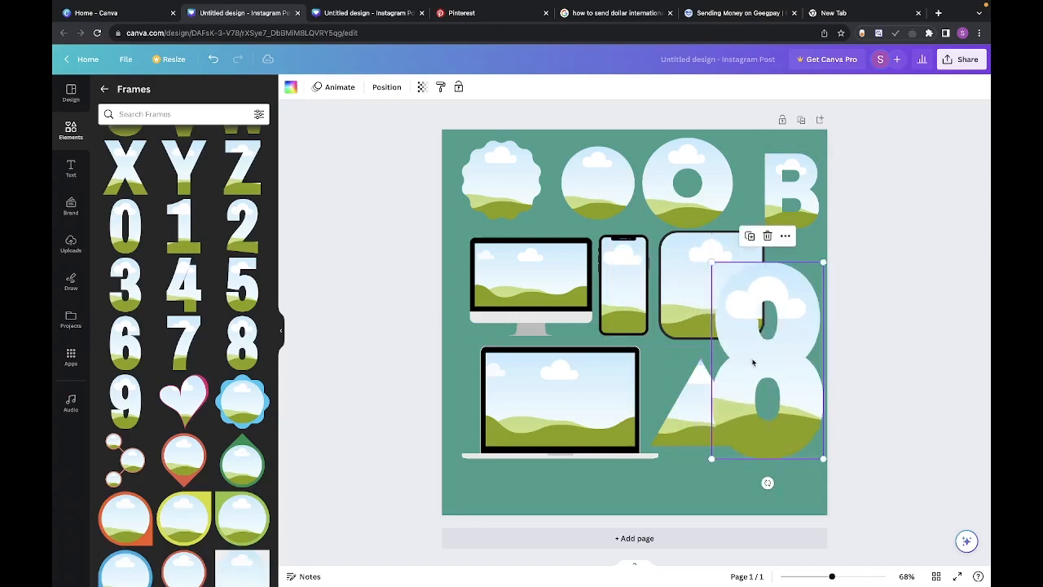
left_click_drag(710, 263, 772, 371)
scroll(199, 448, "down", 4)
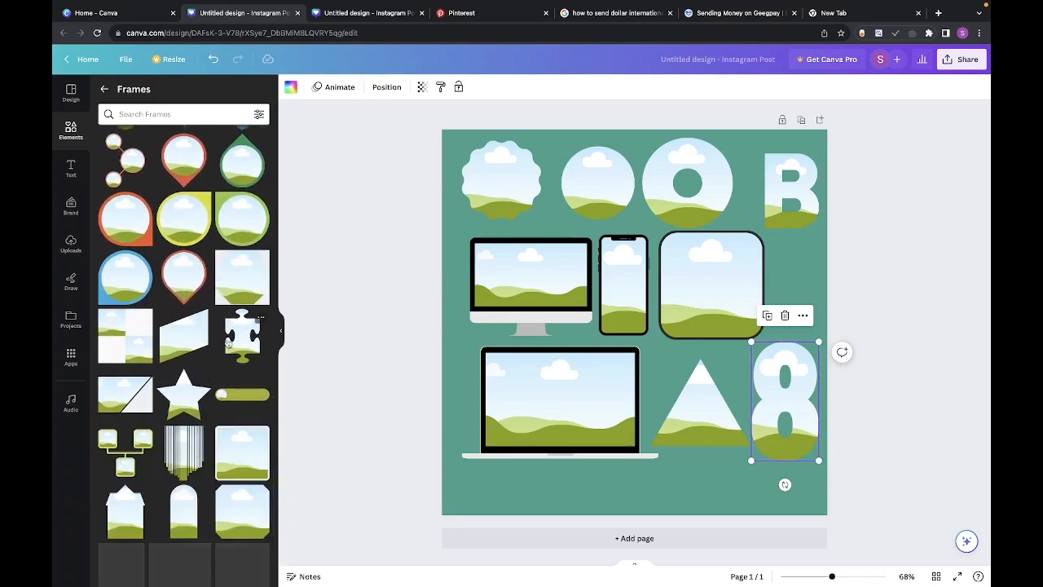
scroll(198, 424, "down", 5)
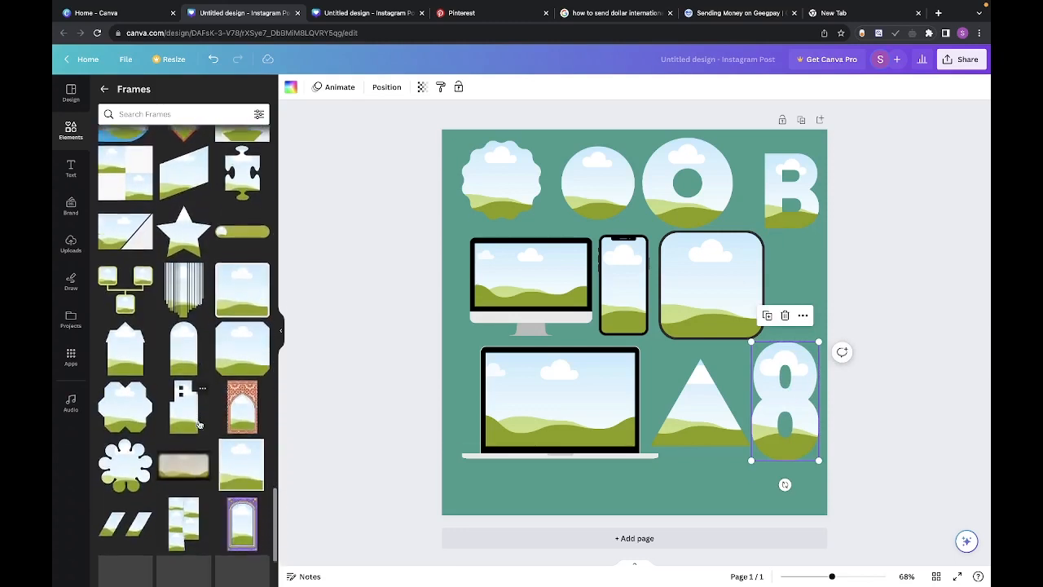
scroll(198, 424, "up", 5)
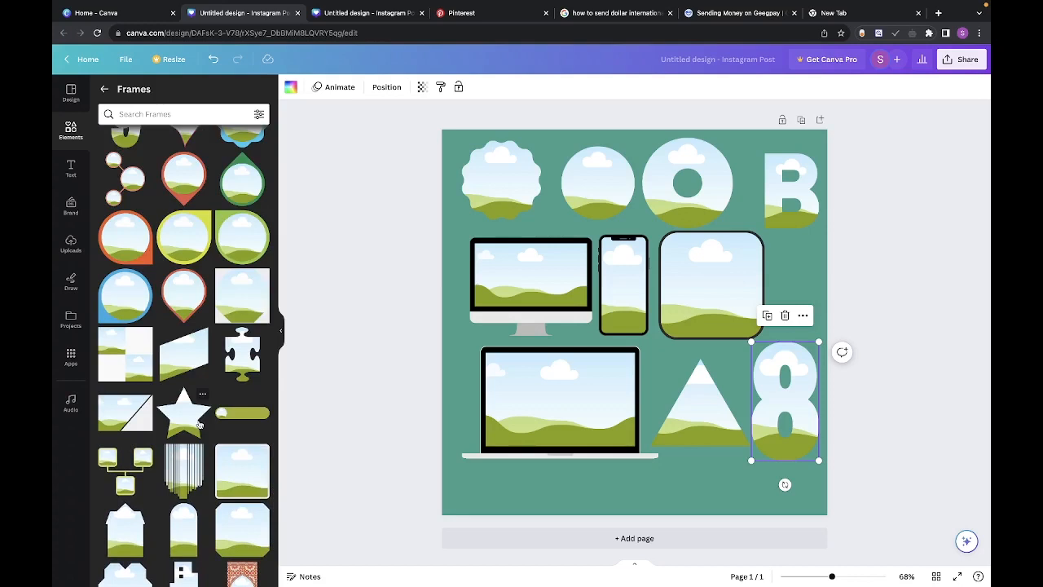
Step: Fill the laptop frame with the uploaded photo of the man on the sofa and shift the photo slightly upward inside it
left_click(595, 409)
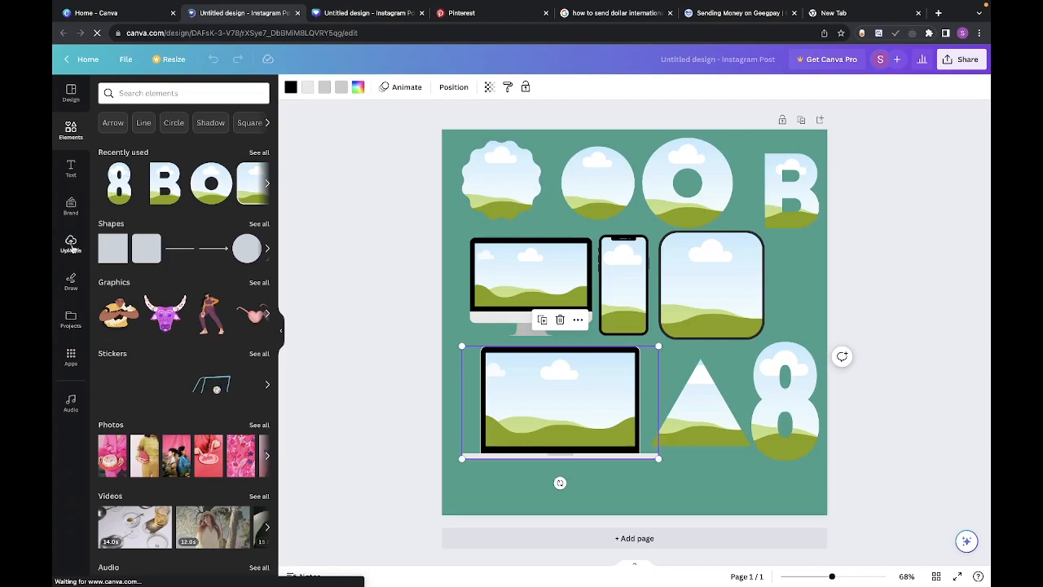
left_click(71, 242)
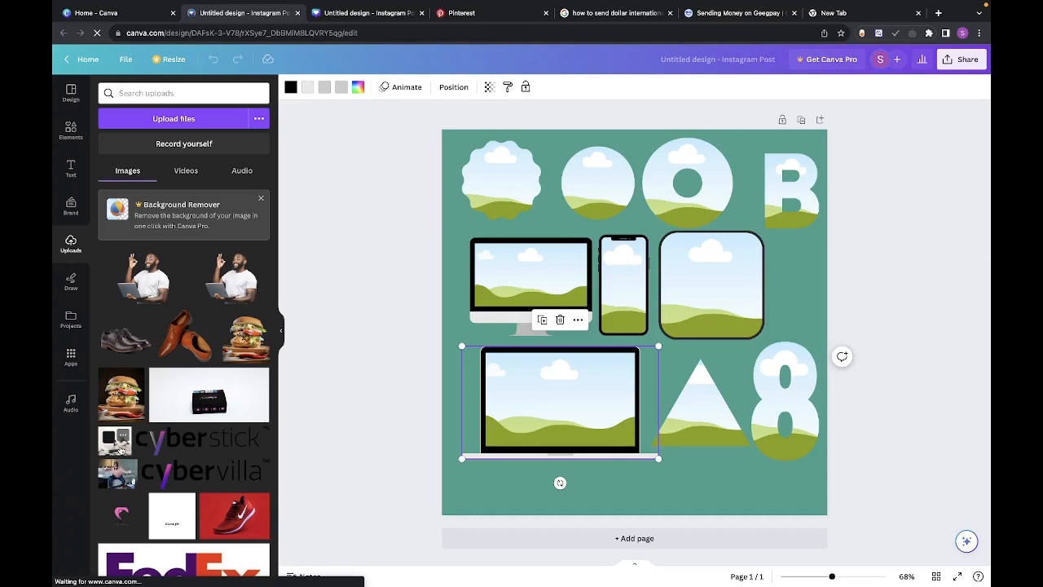
left_click_drag(120, 449, 514, 388)
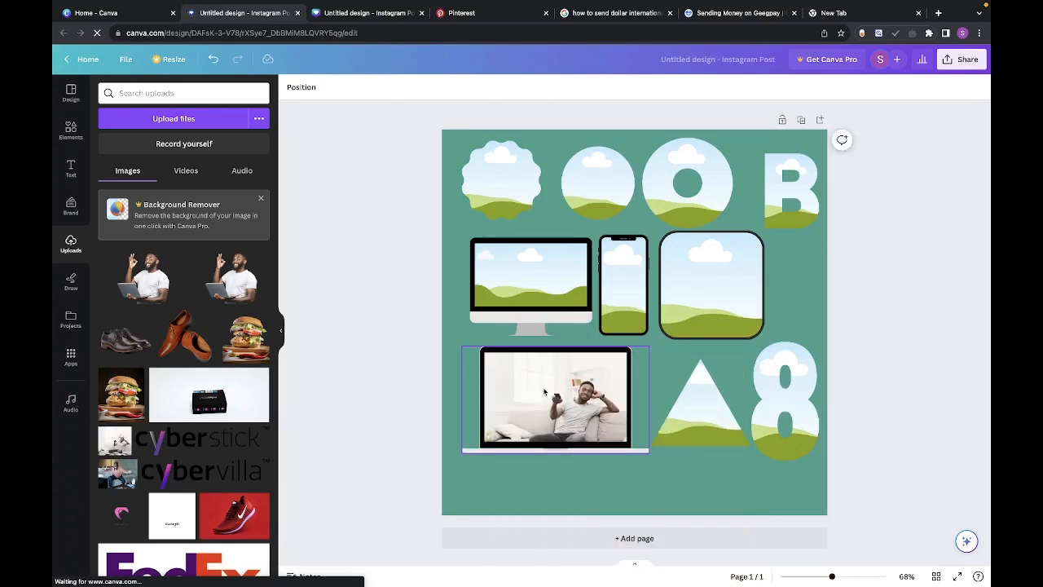
double_click(544, 392)
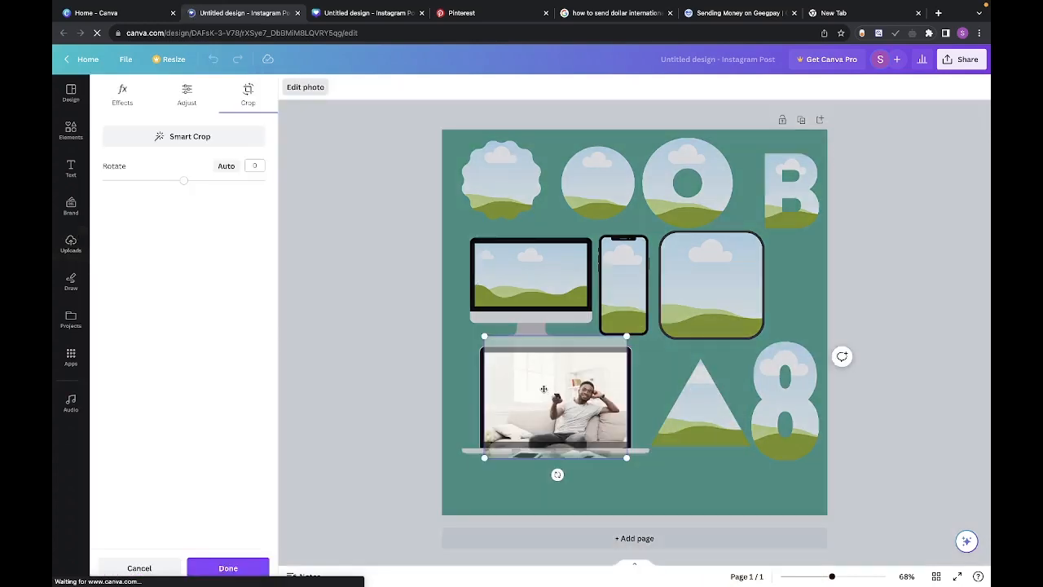
left_click_drag(543, 392, 541, 373)
left_click(447, 374)
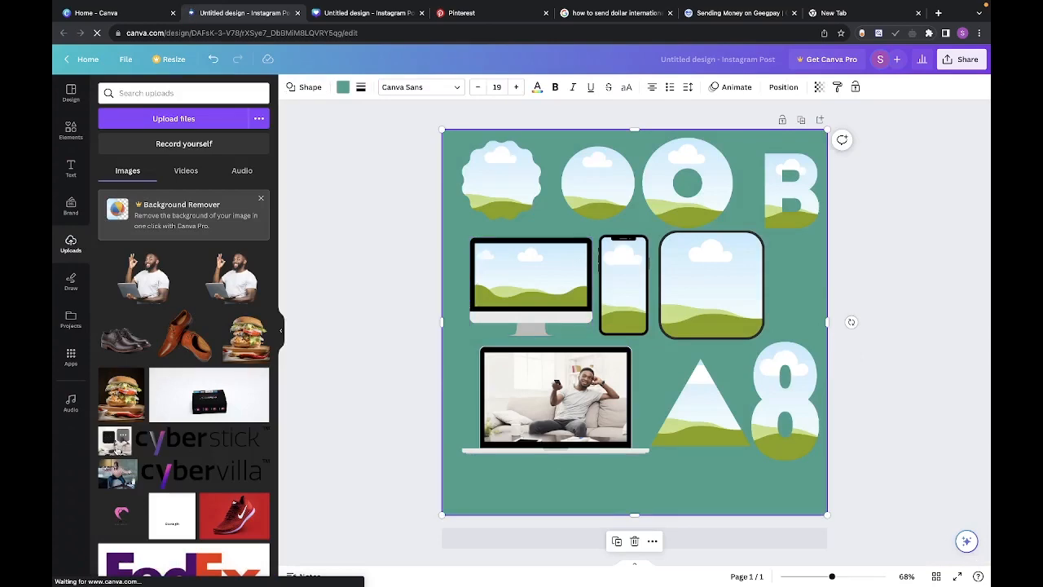
Step: Fill the desktop monitor frame and the rounded square frame with the same uploaded sofa photo
left_click_drag(116, 449, 491, 288)
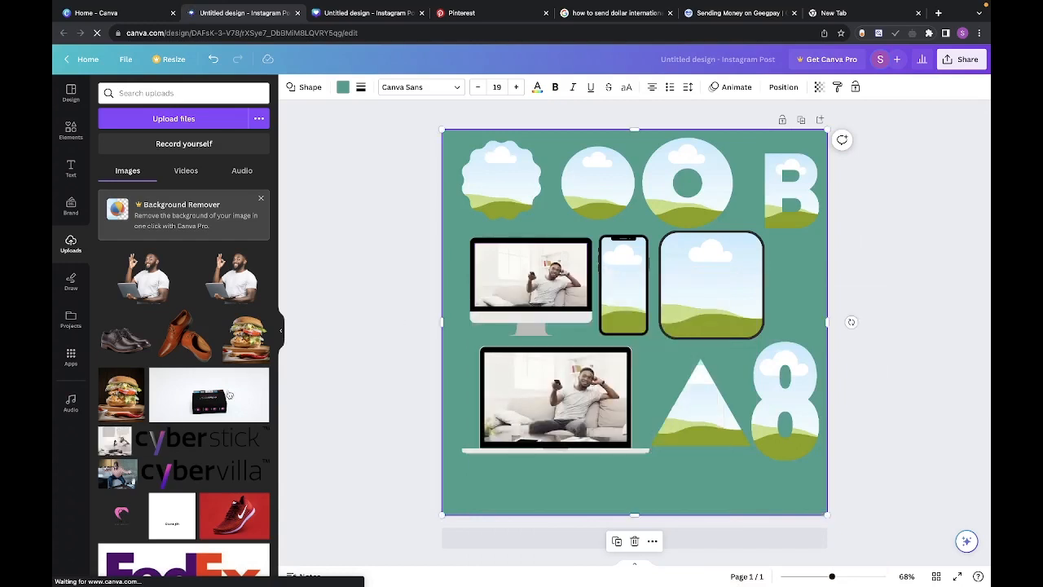
left_click_drag(114, 444, 665, 240)
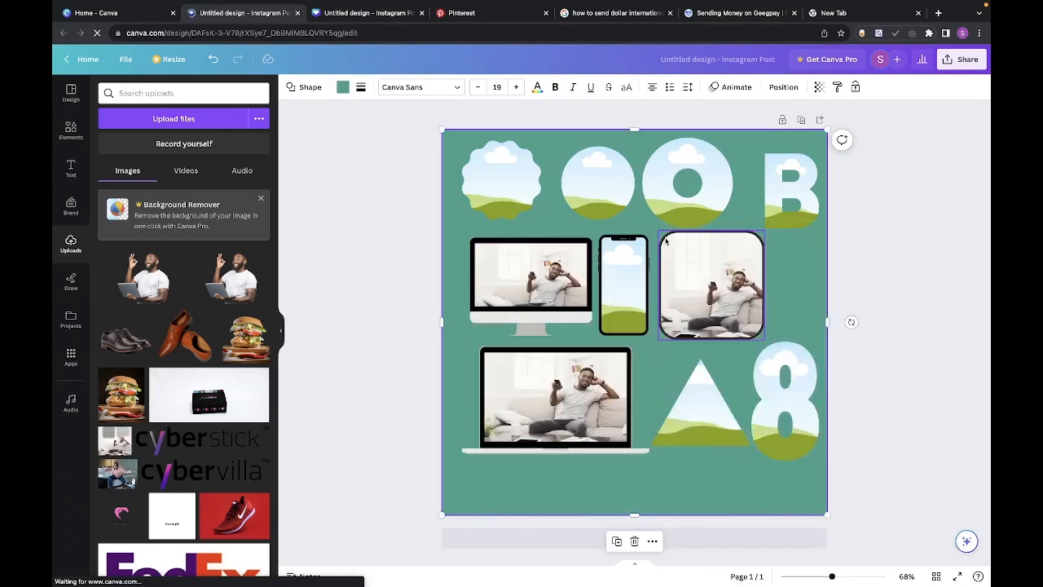
left_click_drag(117, 450, 481, 290)
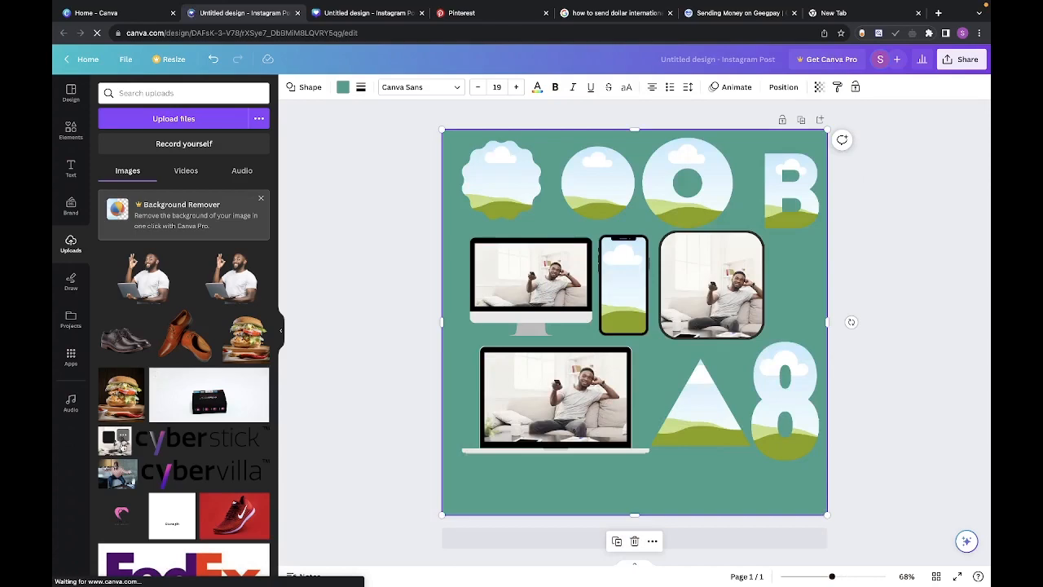
Step: Fill the scalloped, plain circle and ring frames in the top row with the uploaded sofa photo
left_click_drag(122, 446, 501, 180)
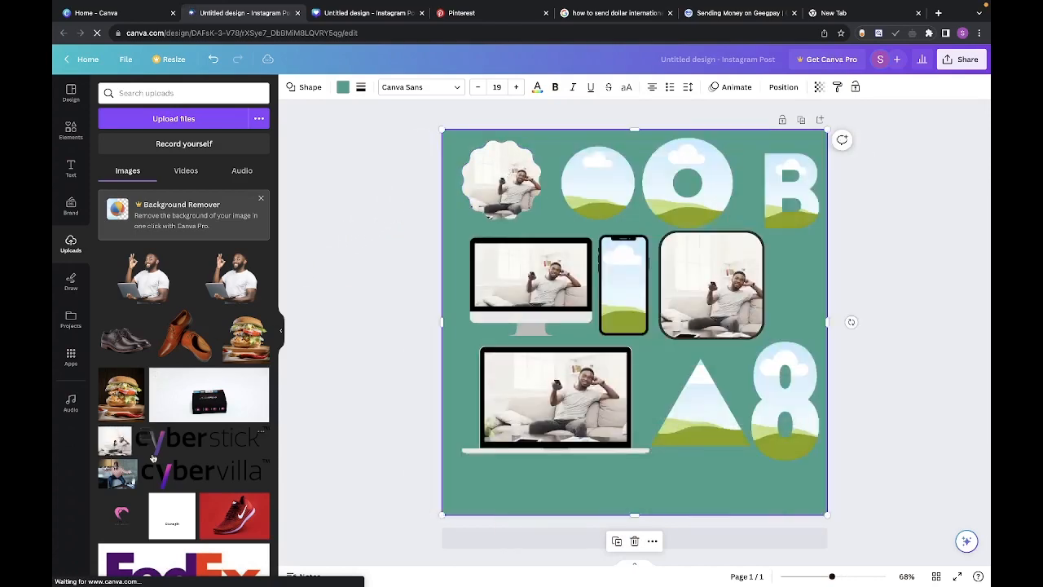
left_click_drag(123, 450, 609, 158)
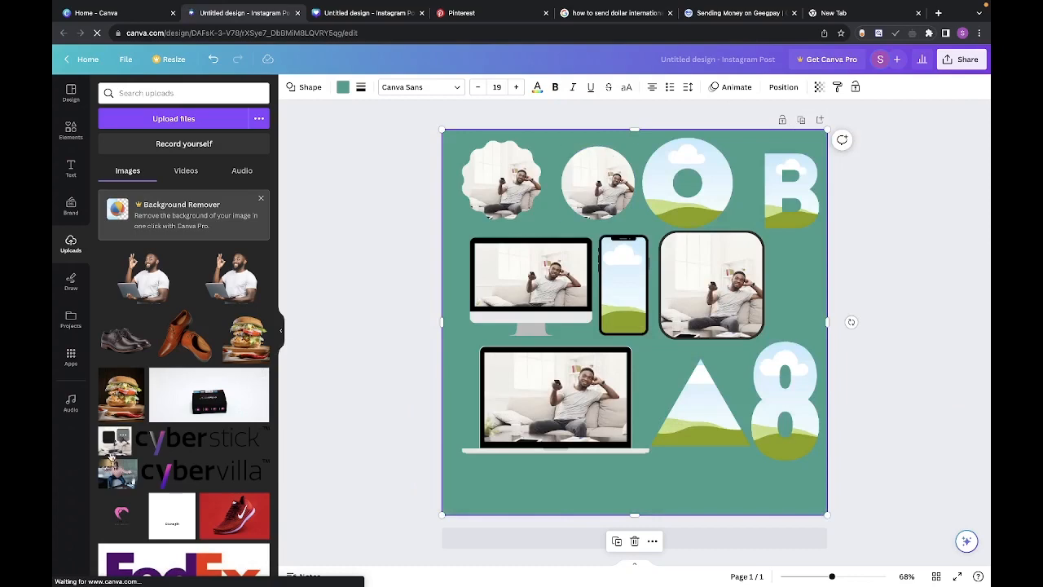
left_click_drag(113, 457, 687, 181)
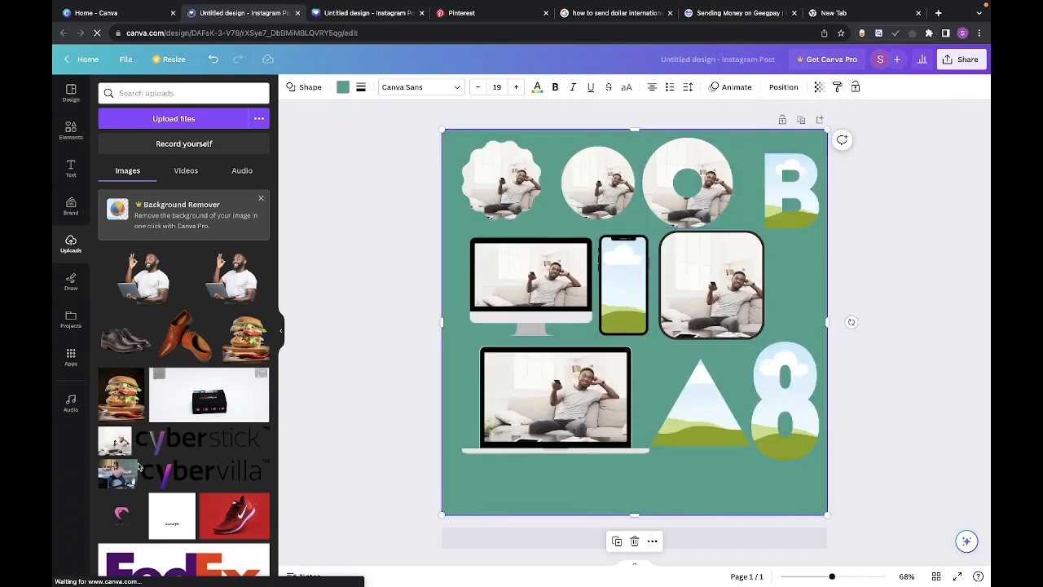
Step: Fill the letter B, triangle and number 8 frames with the uploaded photo of the man on the sofa
left_click_drag(114, 440, 774, 175)
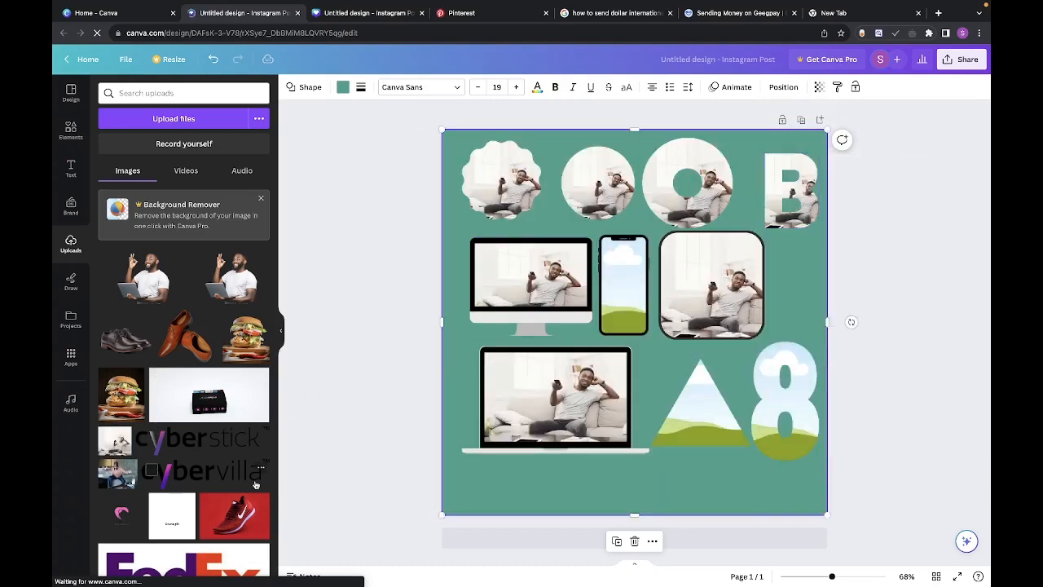
left_click_drag(120, 447, 679, 407)
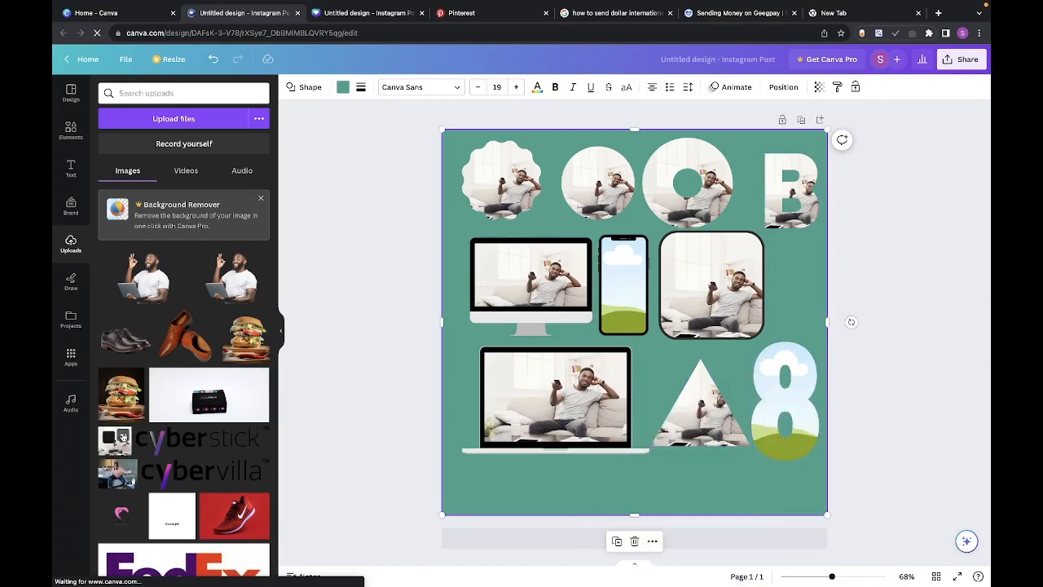
left_click_drag(123, 440, 784, 403)
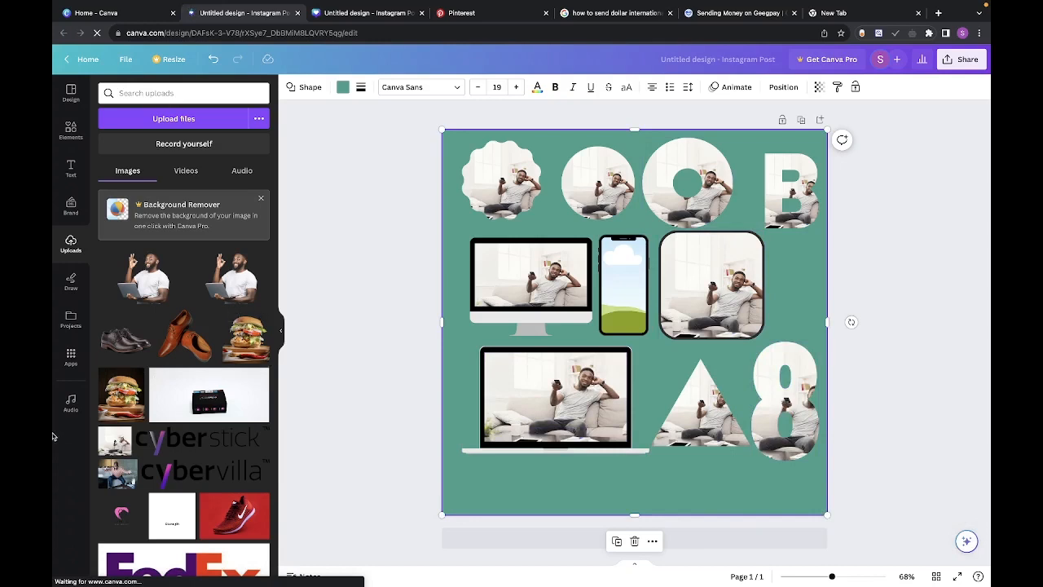
Step: Fill the phone frame with the uploaded sofa photo and shift the photo left inside it so the man is centred
left_click_drag(104, 444, 605, 274)
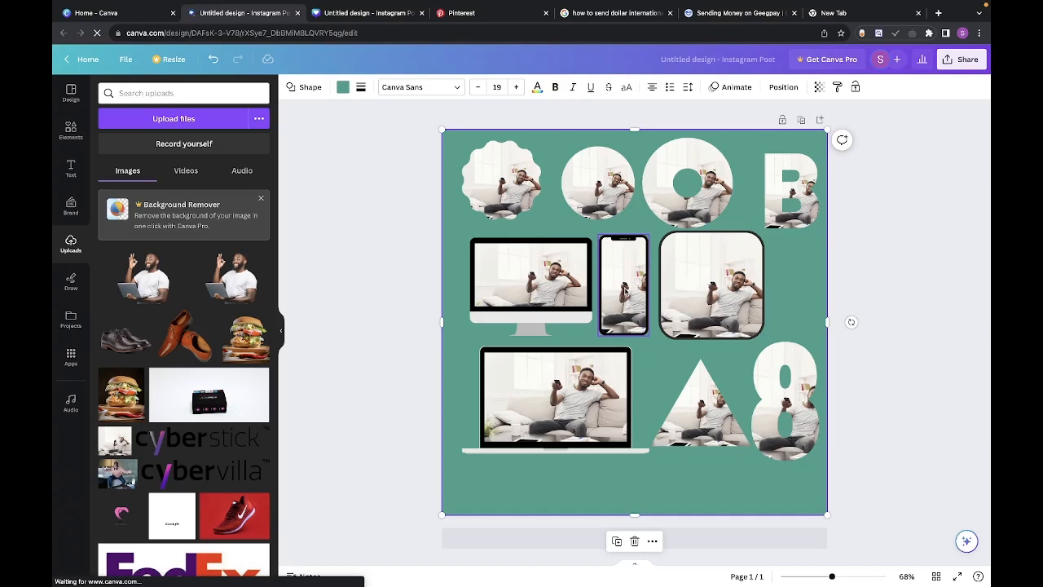
left_click(625, 289)
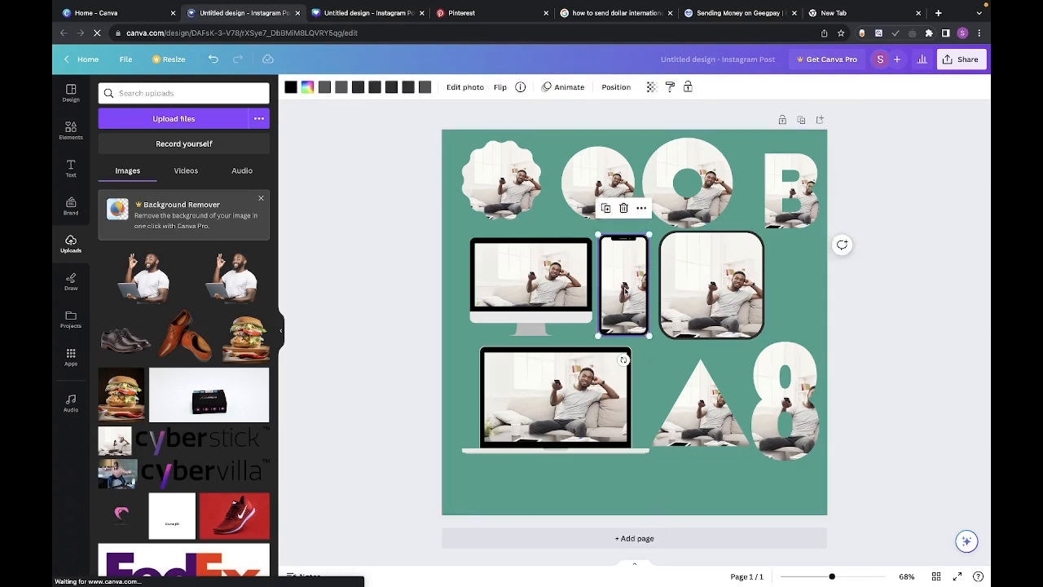
double_click(625, 287)
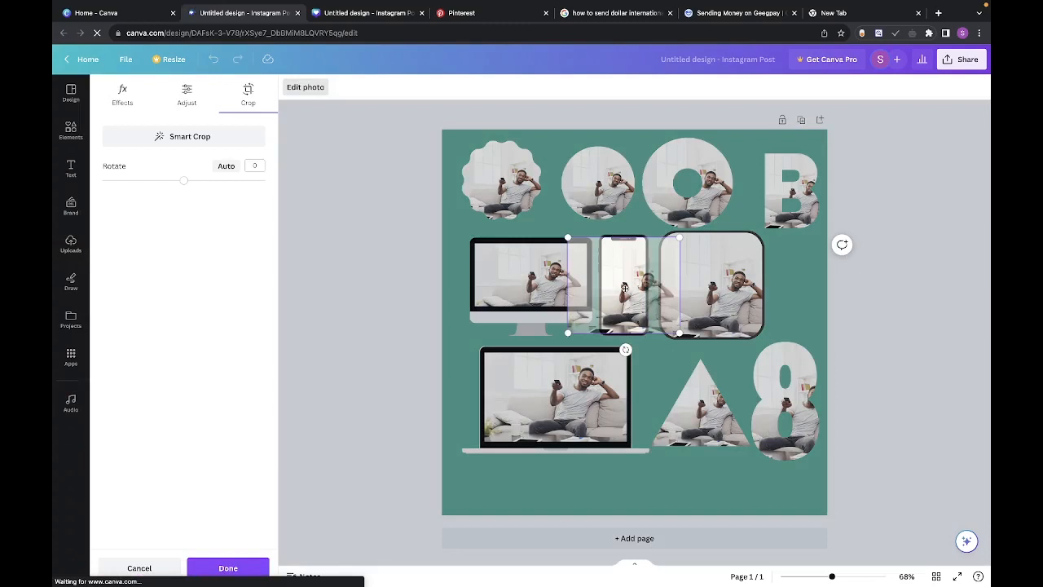
left_click_drag(625, 287, 596, 288)
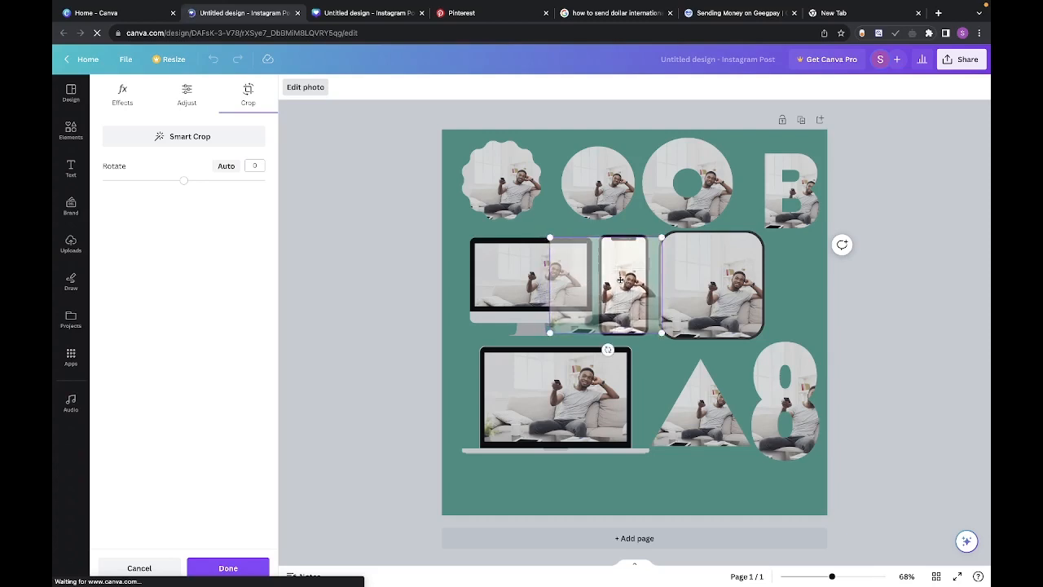
left_click(795, 312)
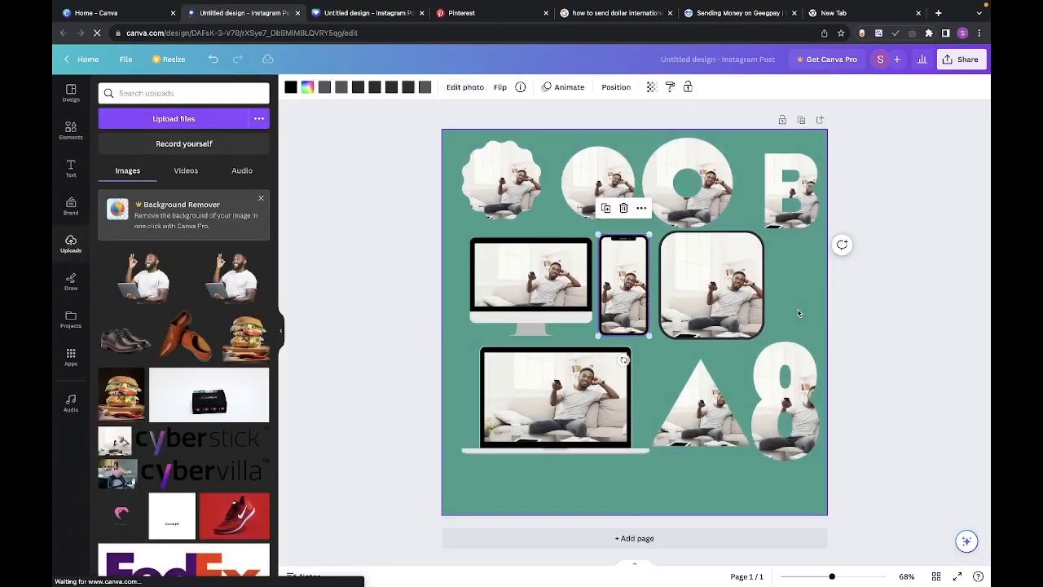